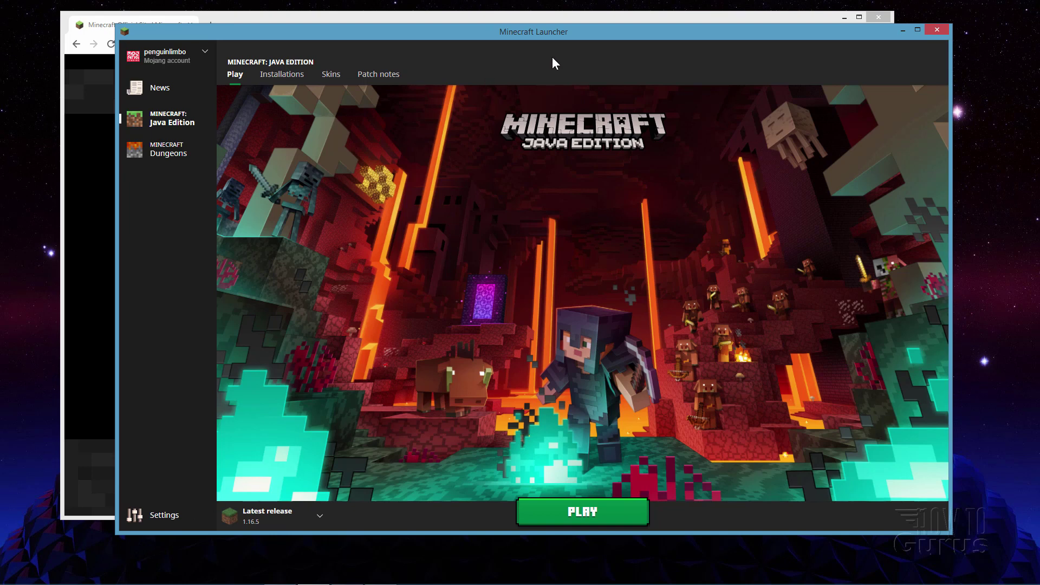
# - Open the launcher's Skins page, then bring up File Explorer windows for This PC and C:\Skins
pyautogui.click(331, 75)
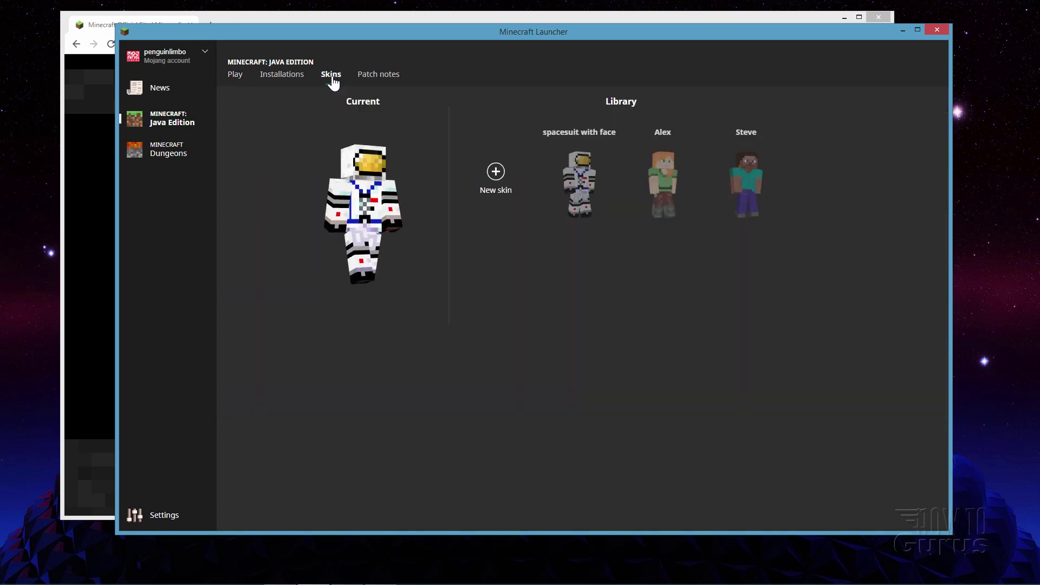
pyautogui.click(447, 20)
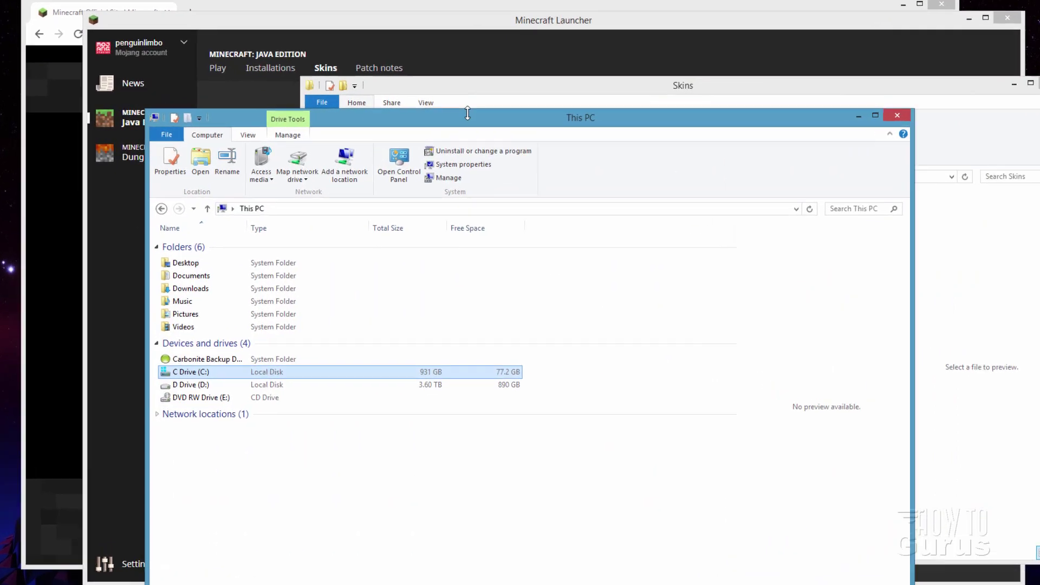
# - Move the empty Skins folder window up and right, keeping the This PC window in front
pyautogui.moveTo(442, 108); pyautogui.dragTo(449, 110)
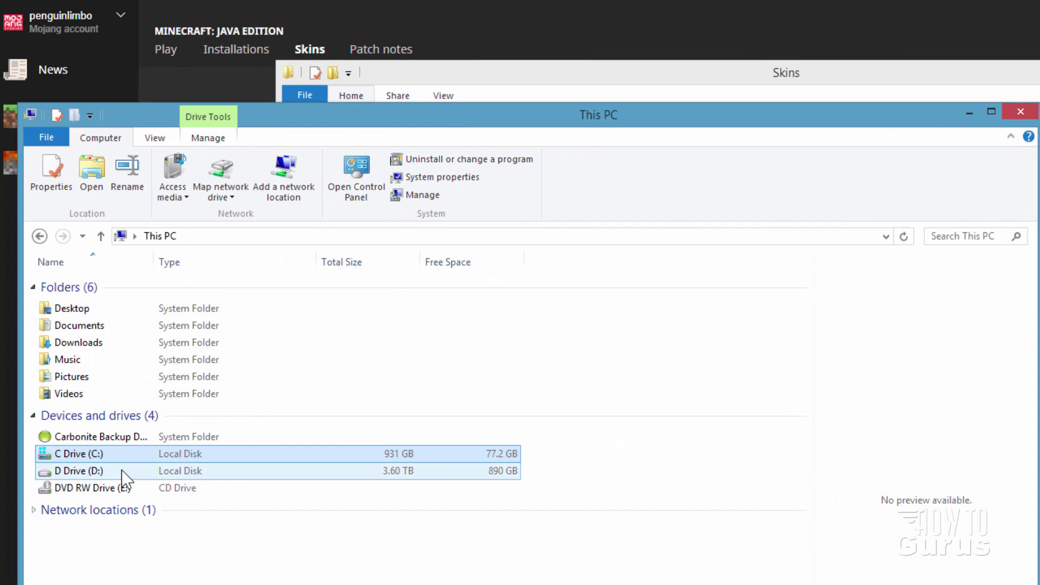
pyautogui.click(648, 71)
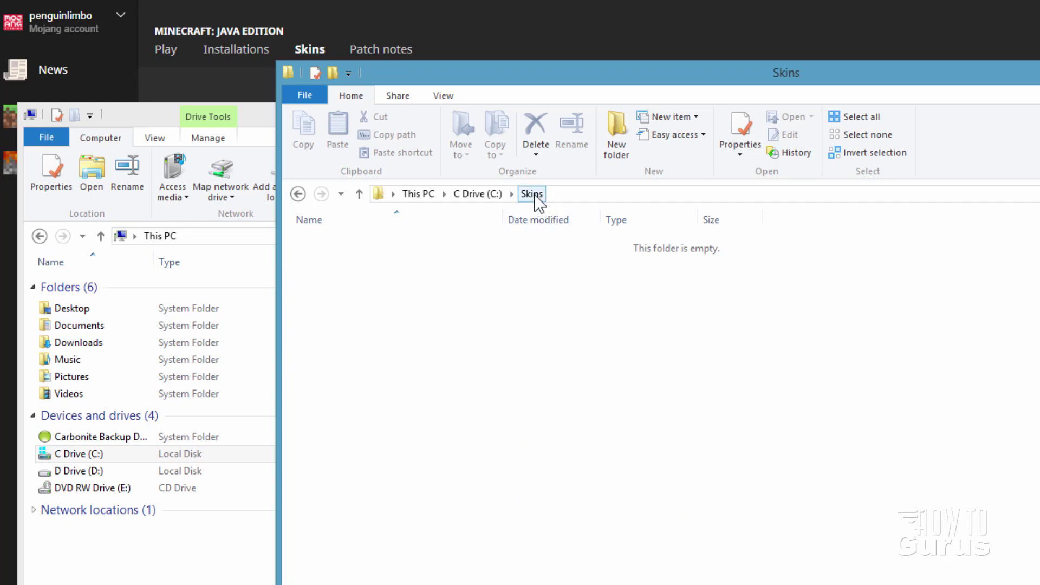
pyautogui.moveTo(616, 77); pyautogui.dragTo(656, 41)
pyautogui.click(274, 113)
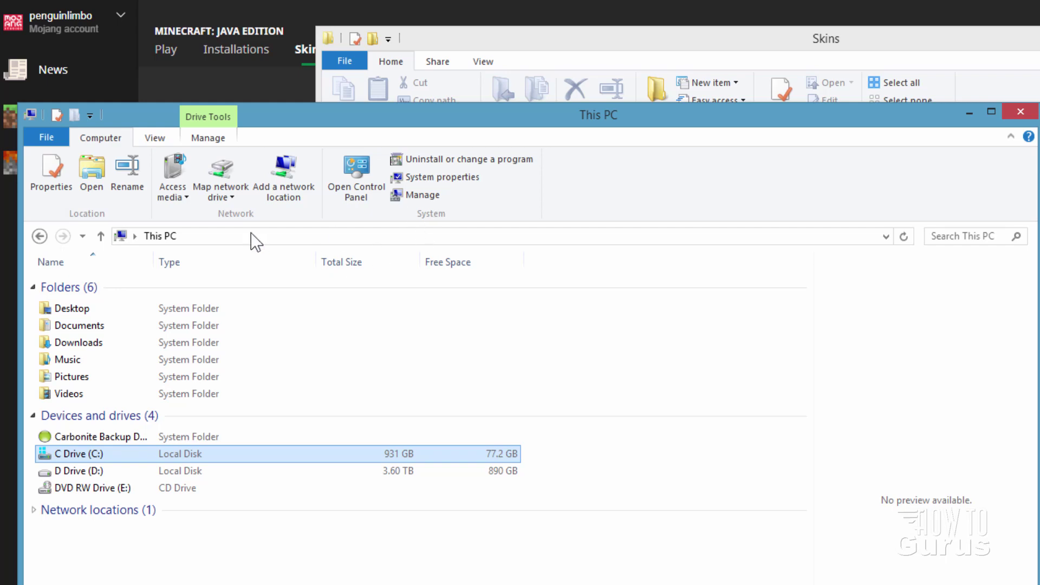
# - Go to %appdata% and open .minecraft > versions > 1.16.5 to show 1.16.5.jar and 1.16.5.json
pyautogui.click(225, 236)
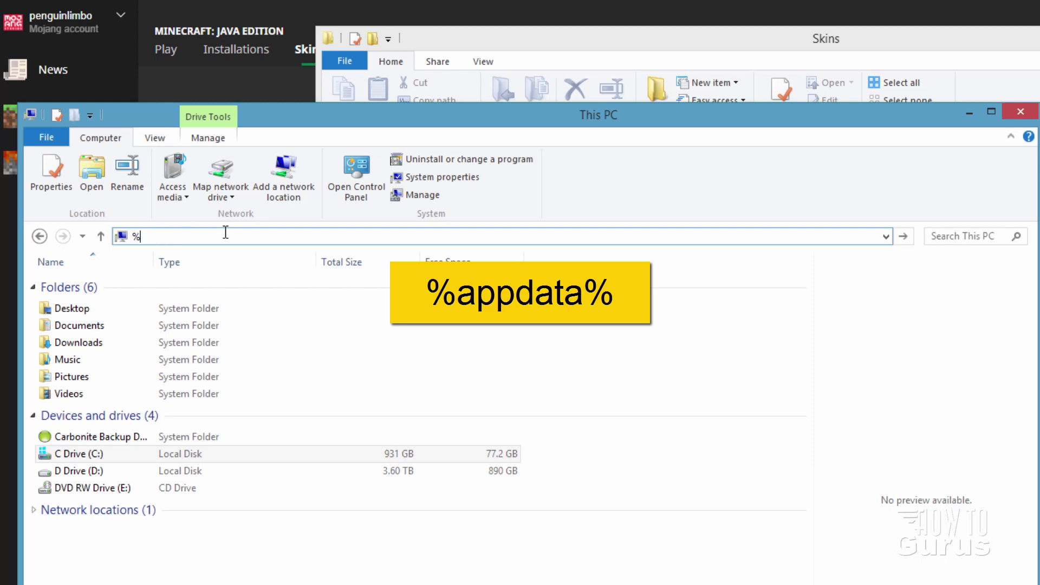
pyautogui.write('%appdata%')
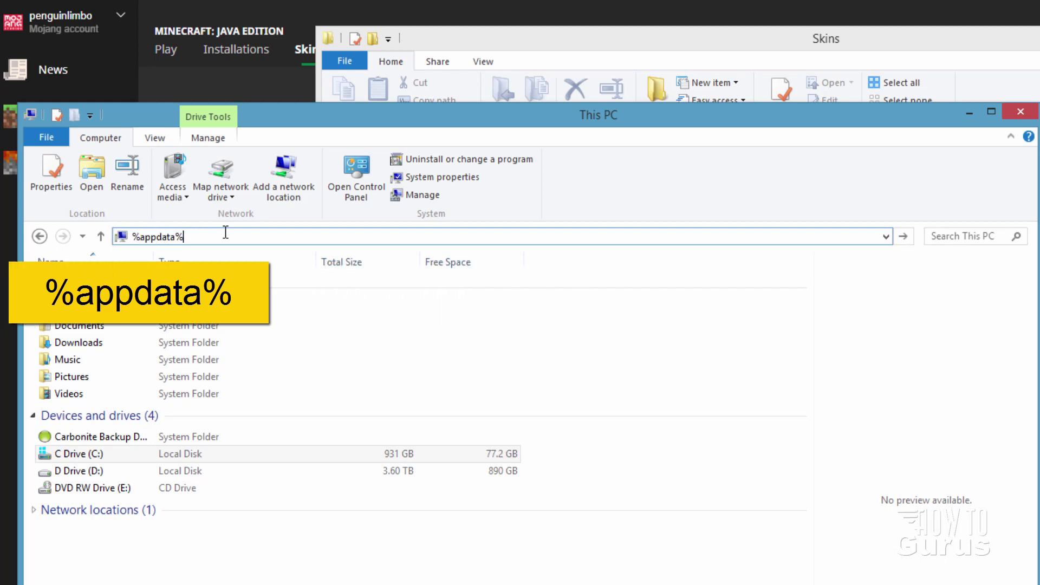
pyautogui.press('Return')
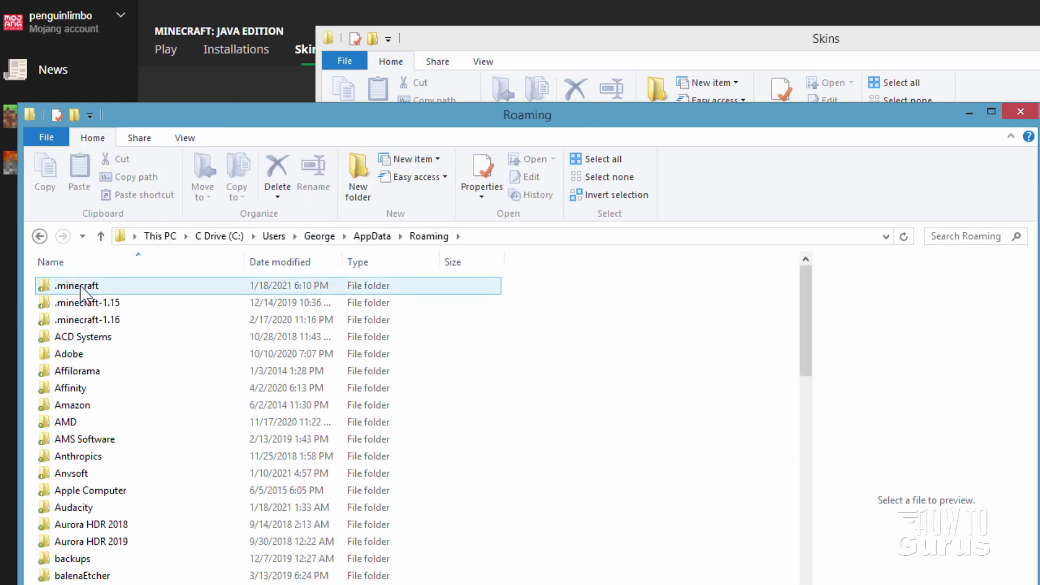
pyautogui.doubleClick(82, 287)
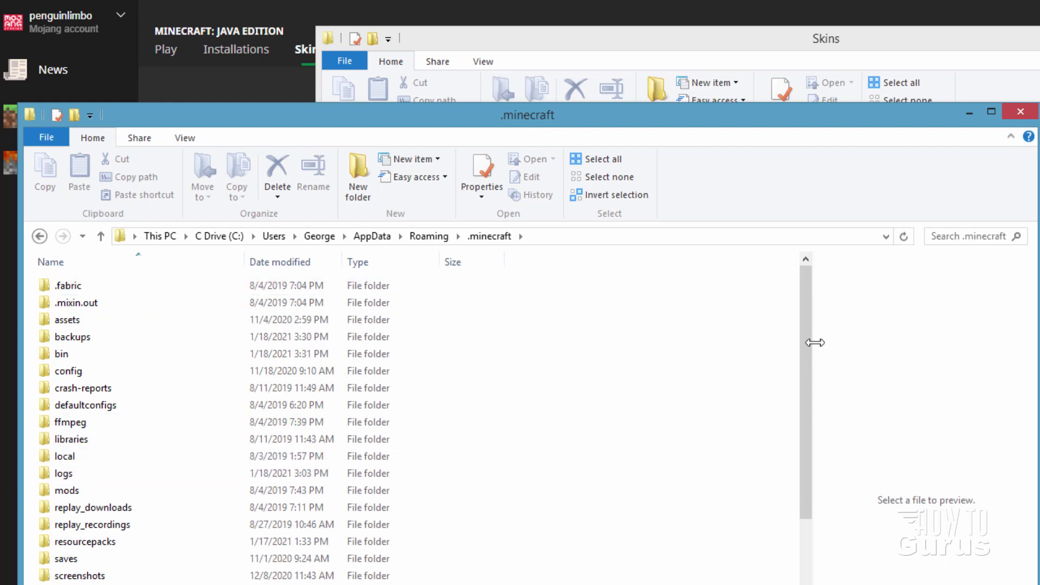
pyautogui.moveTo(807, 318); pyautogui.dragTo(798, 487)
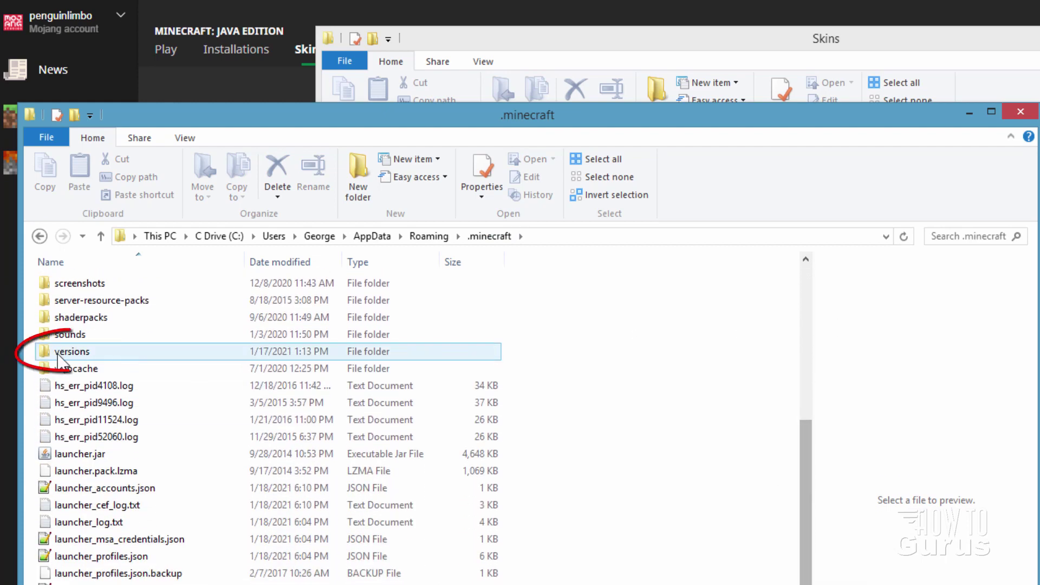
pyautogui.doubleClick(70, 351)
pyautogui.moveTo(804, 320); pyautogui.dragTo(791, 533)
pyautogui.click(103, 365)
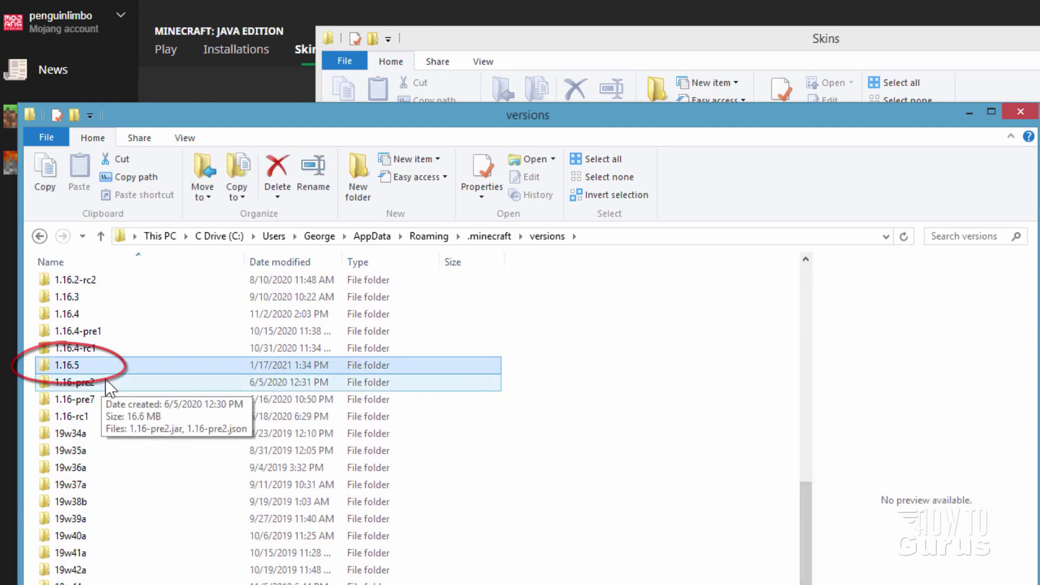
pyautogui.doubleClick(42, 365)
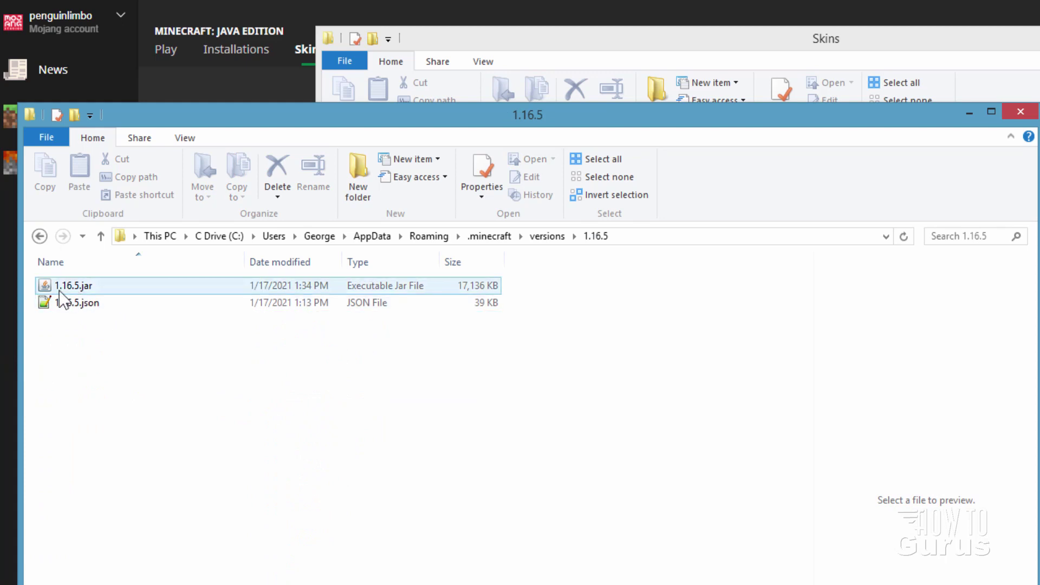
# - Select 1.16.5.jar and confirm File name extensions is ticked in the View options
pyautogui.click(96, 290)
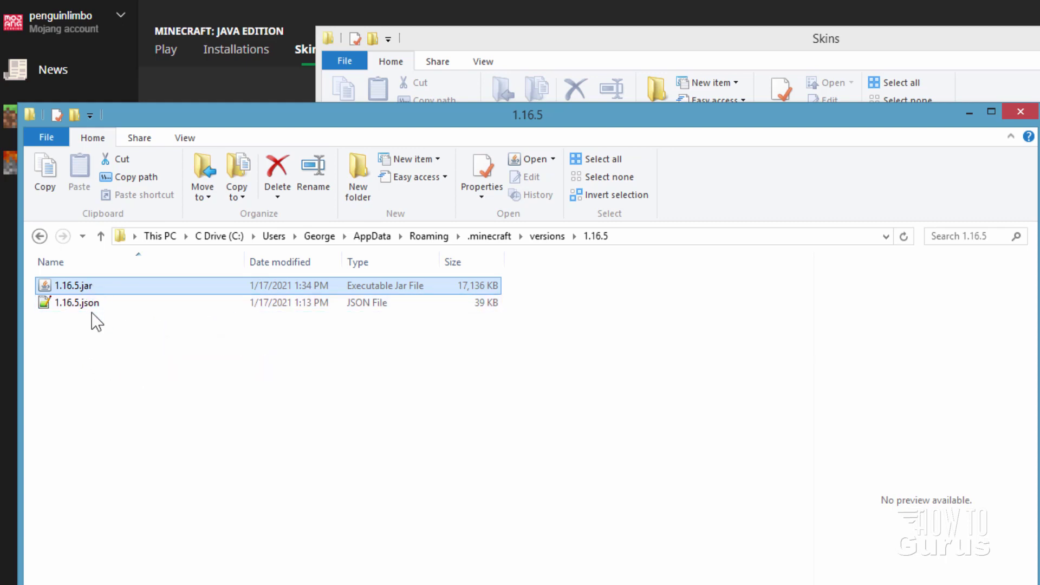
pyautogui.click(184, 139)
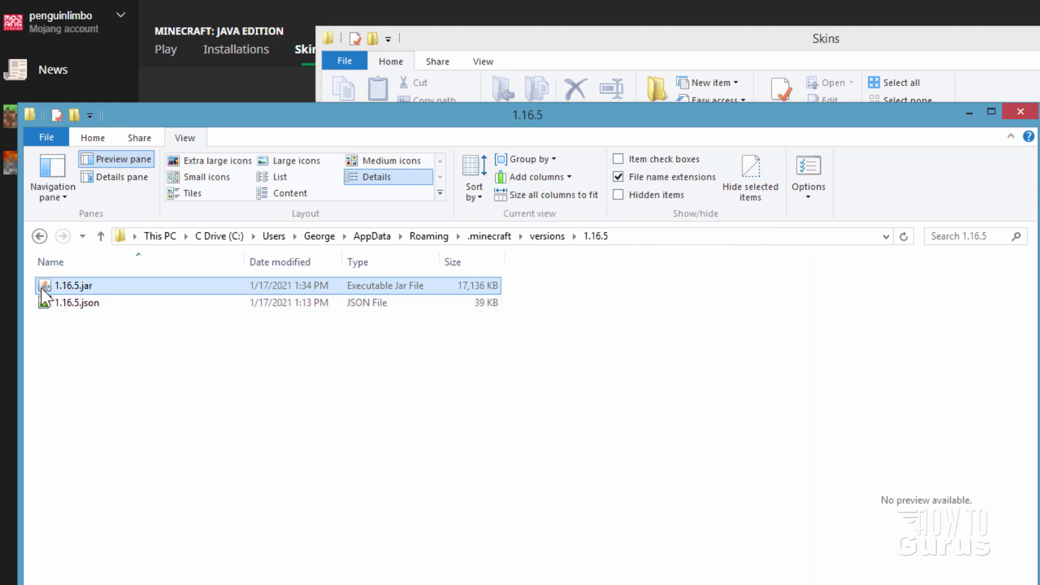
pyautogui.keyDown('ctrl'); pyautogui.click(49, 304); pyautogui.keyUp('ctrl')
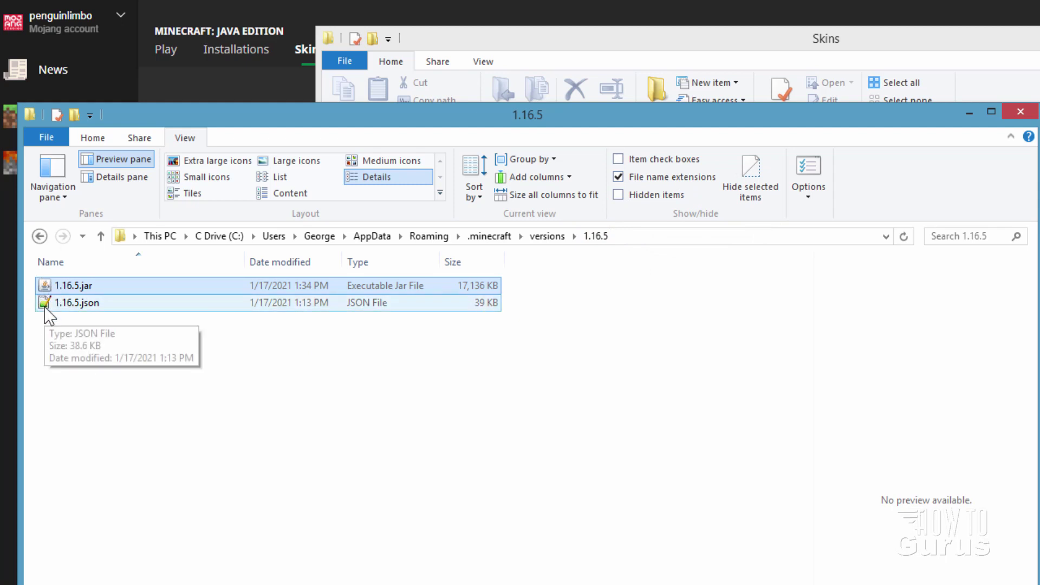
pyautogui.keyDown('ctrl'); pyautogui.click(46, 305); pyautogui.keyUp('ctrl')
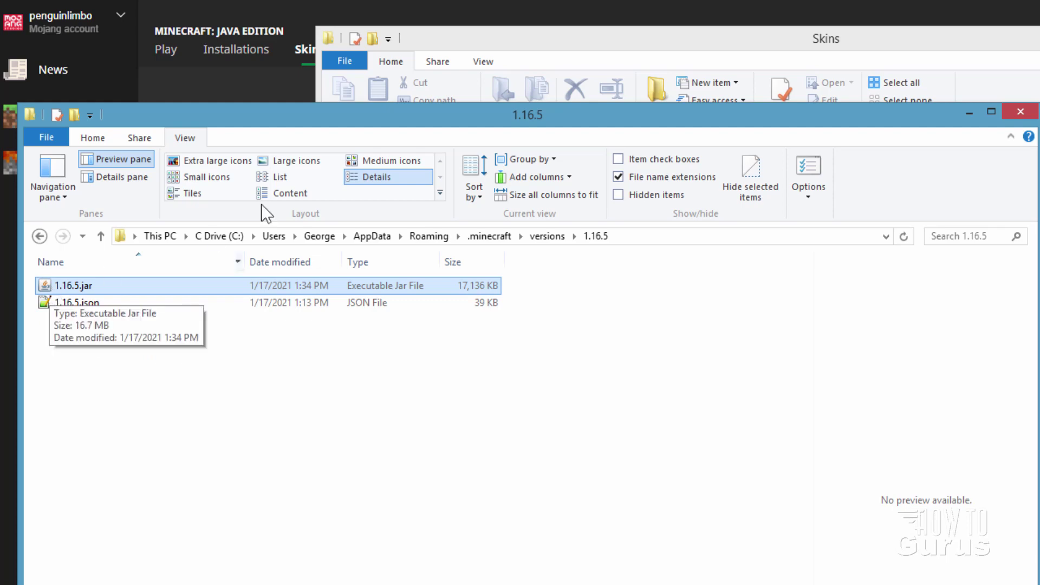
# - Copy 1.16.5.jar into the C Drive Skins folder
pyautogui.moveTo(408, 114); pyautogui.dragTo(959, 200)
pyautogui.moveTo(607, 371); pyautogui.dragTo(450, 325)
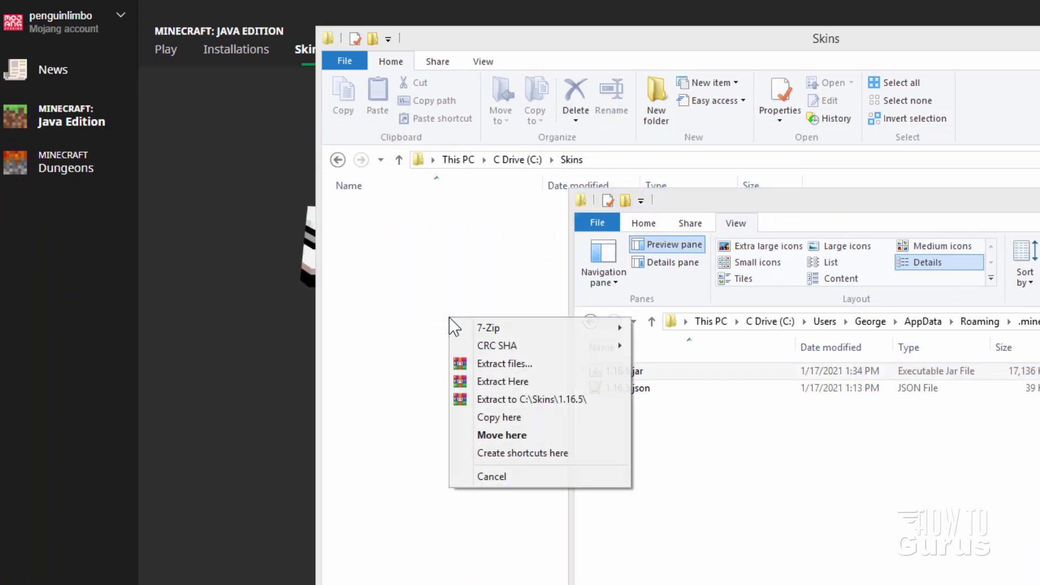
pyautogui.click(512, 420)
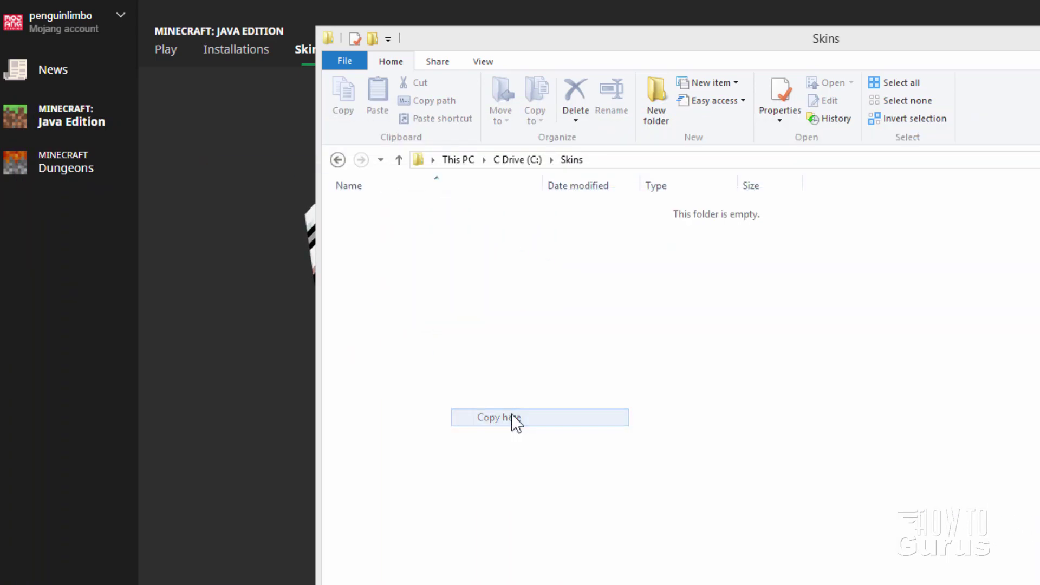
# - Display the Skins folder contents as large icons
pyautogui.hotkey('alt', 'Tab')
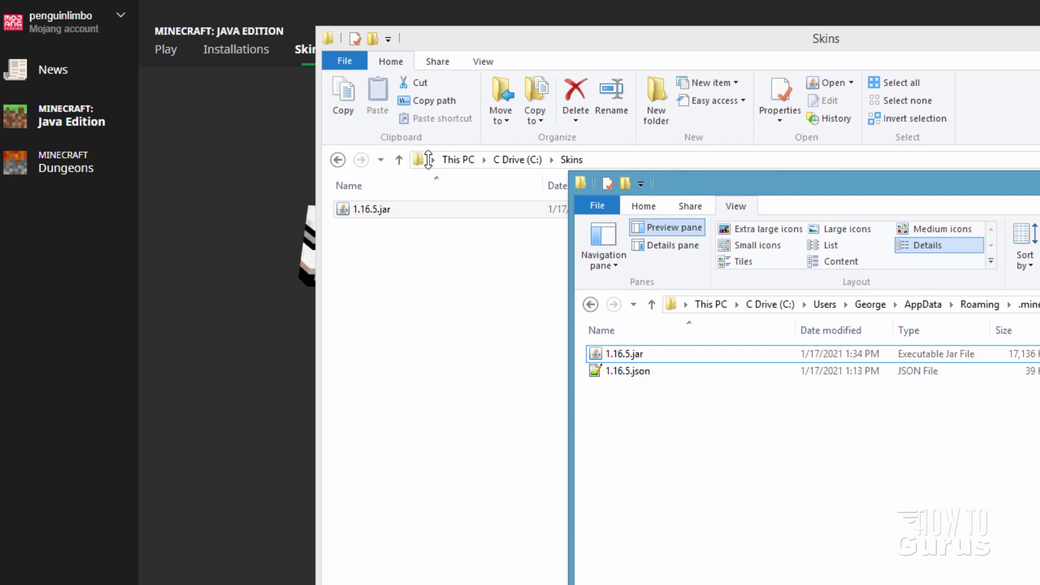
pyautogui.moveTo(742, 202); pyautogui.dragTo(328, 126)
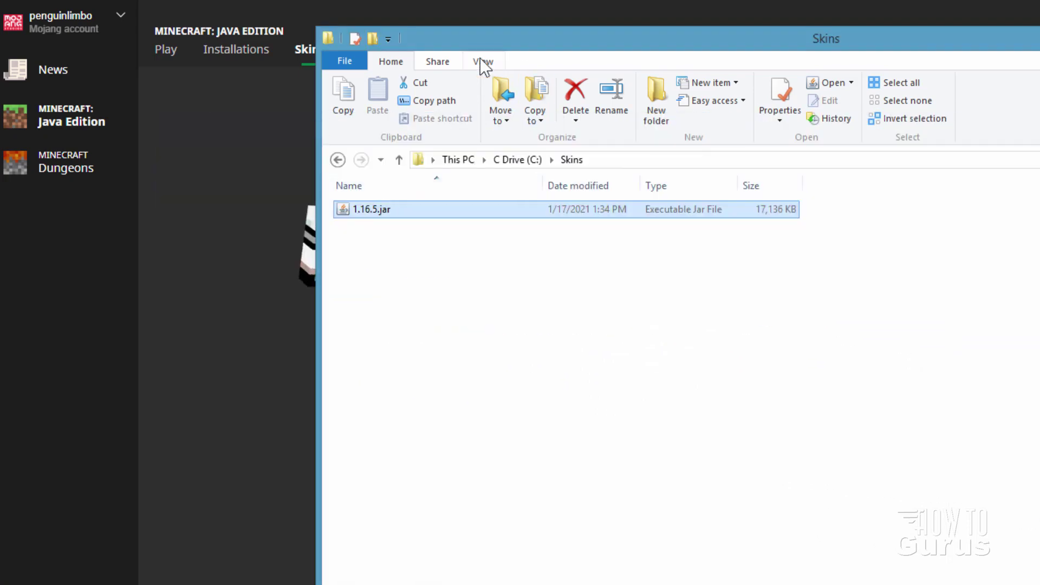
pyautogui.click(482, 62)
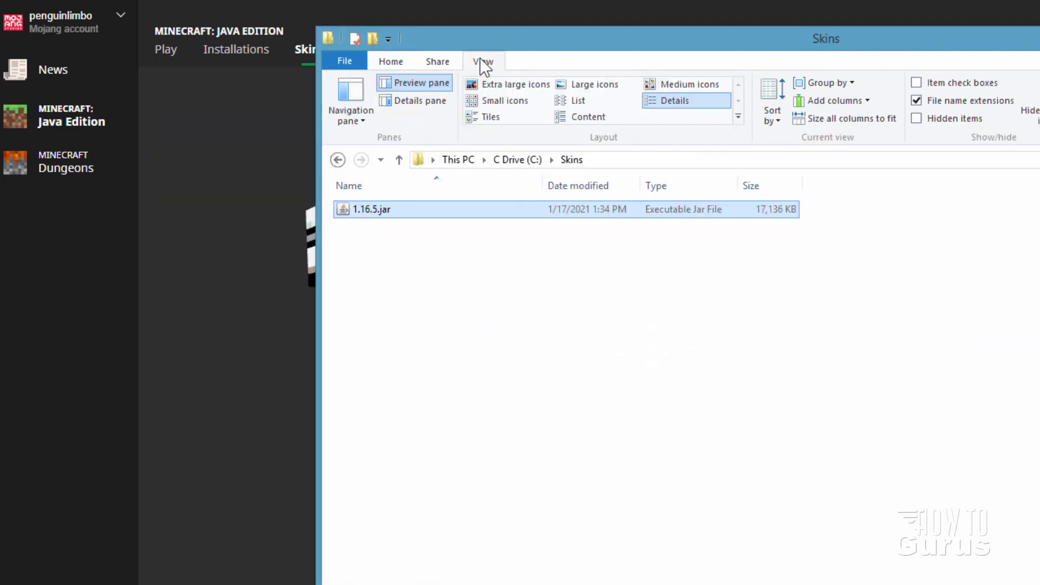
pyautogui.click(583, 84)
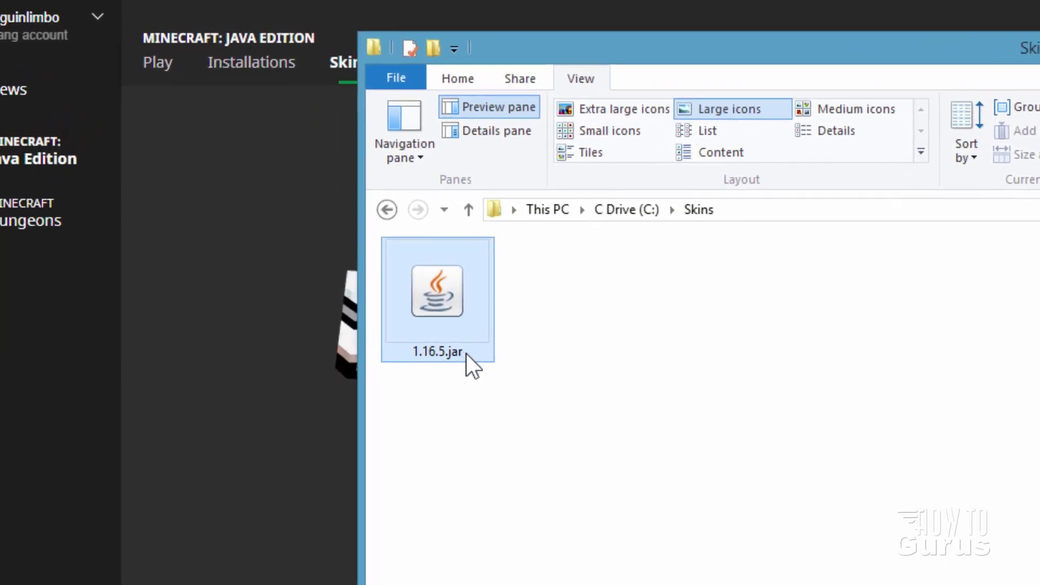
# - Rename the copied 1.16.5.jar to 1.16.5.zip and accept the extension change
pyautogui.click(465, 353)
pyautogui.press('End')
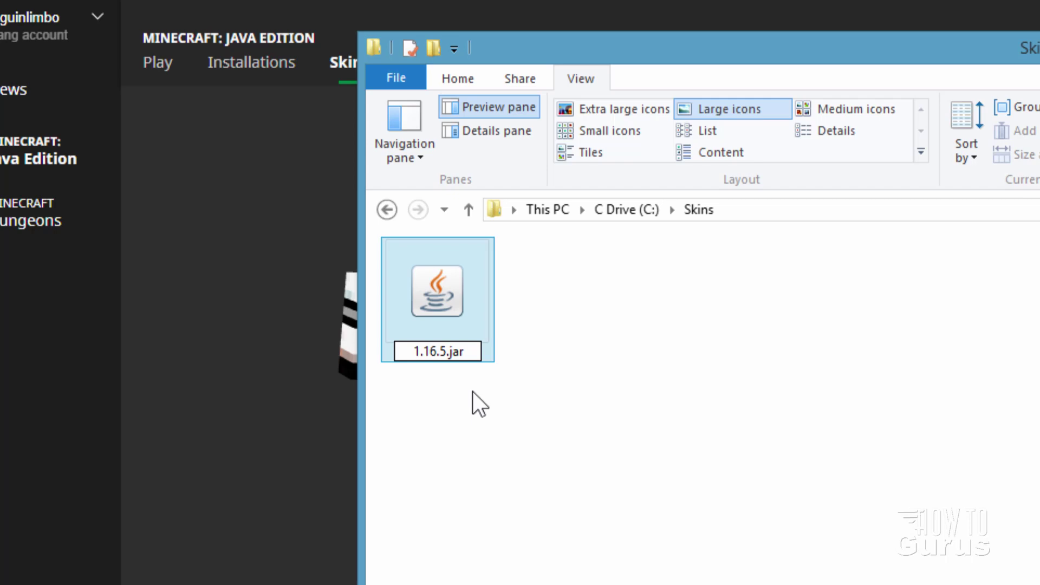
pyautogui.press('BackSpace')
pyautogui.press('BackSpace')
pyautogui.press('BackSpace')
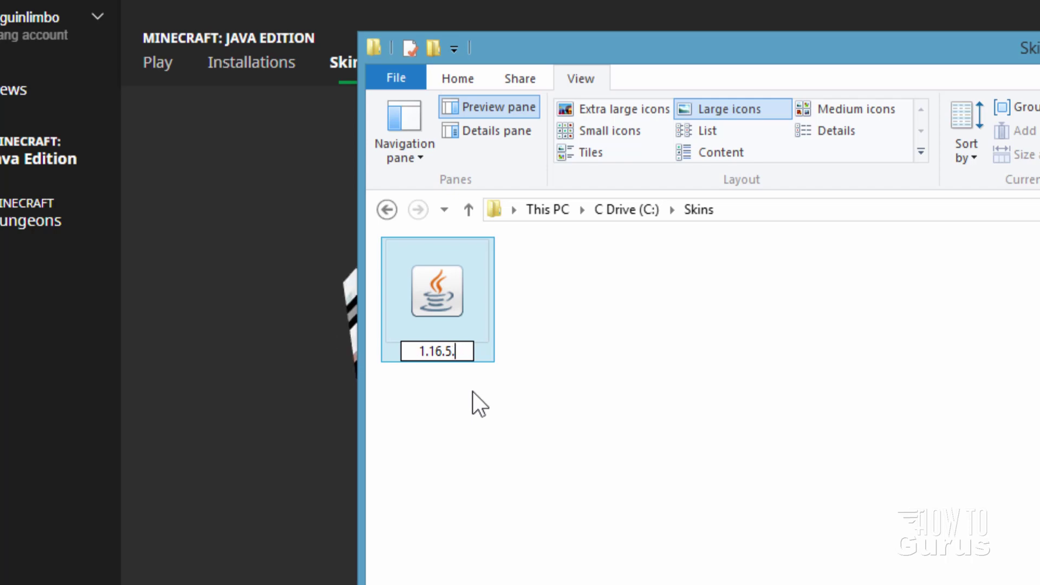
pyautogui.write('zip')
pyautogui.press('Return')
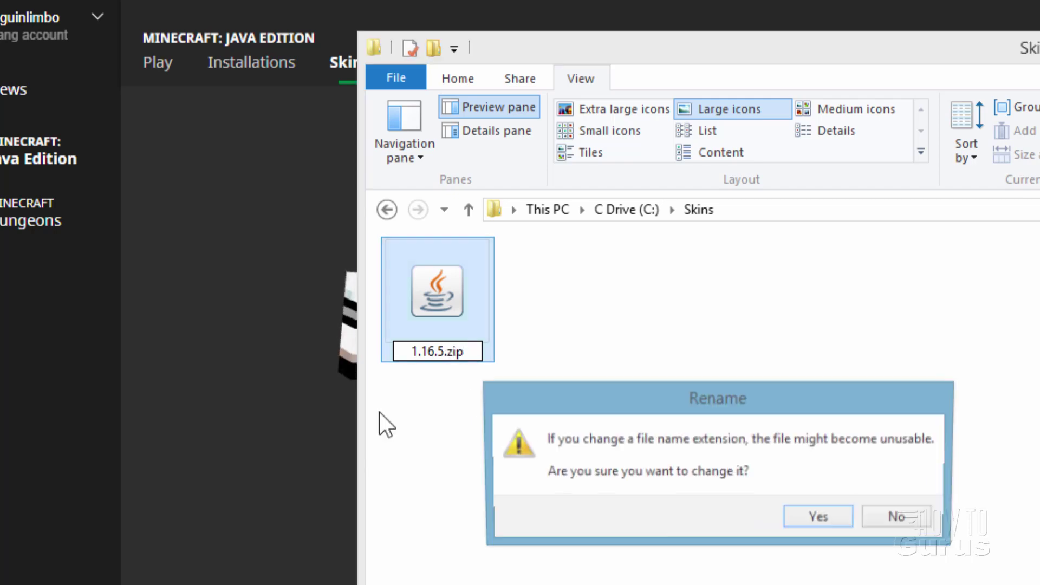
pyautogui.click(829, 521)
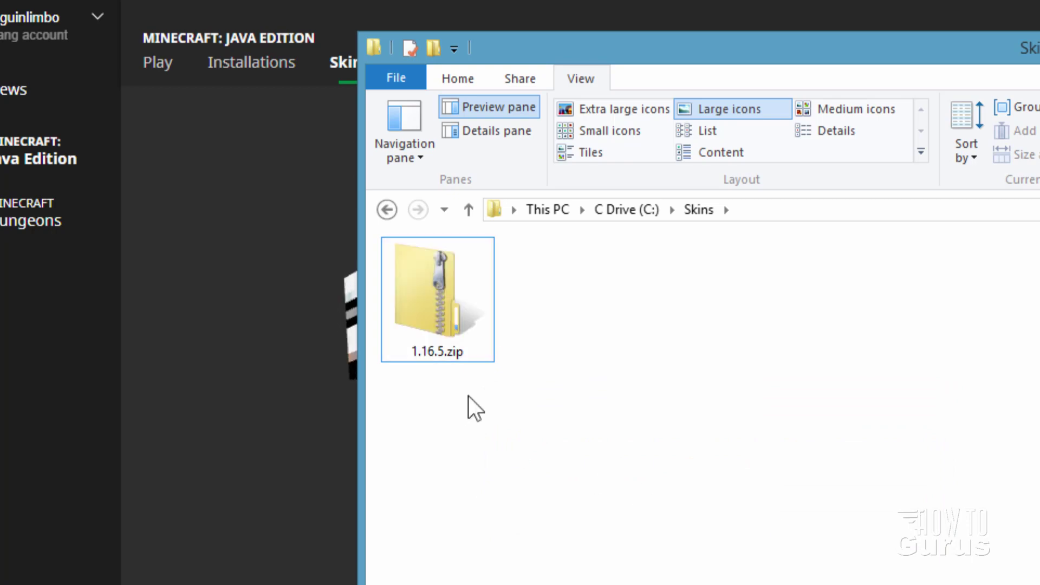
# - Show the compressed folder extract options and actions menu for 1.16.5.zip
pyautogui.click(454, 309)
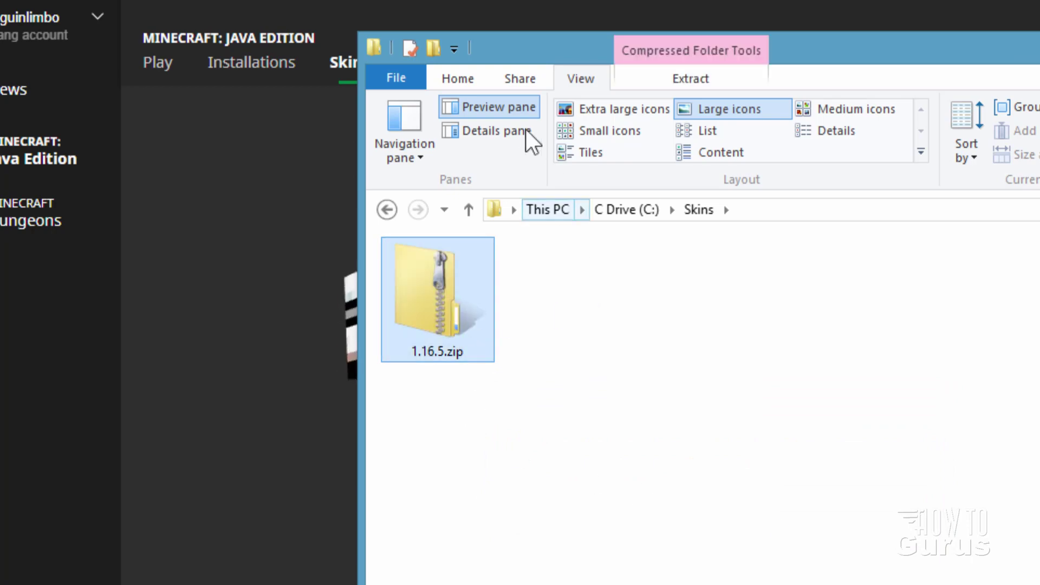
pyautogui.click(520, 79)
pyautogui.click(690, 80)
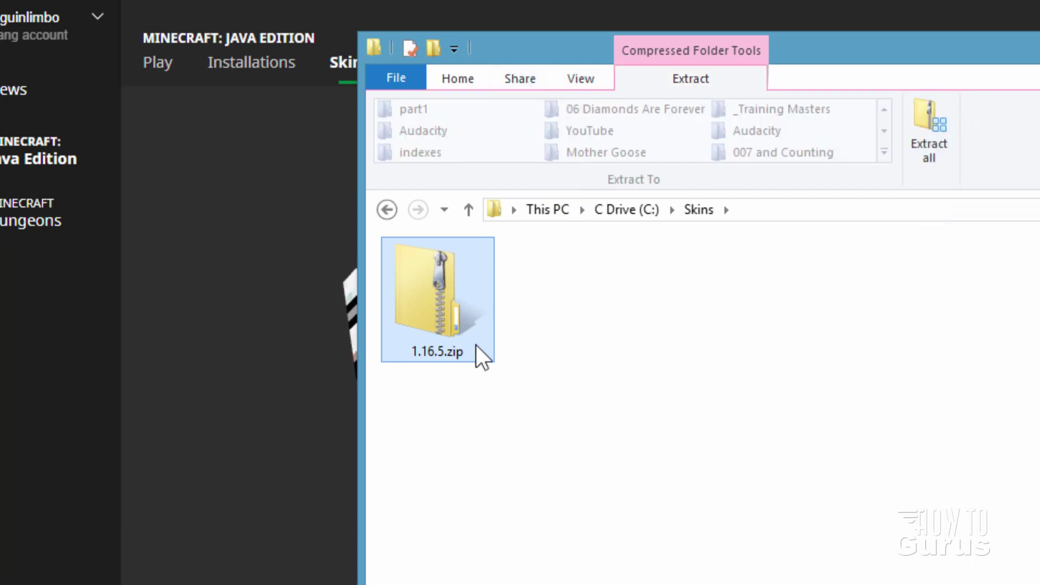
pyautogui.rightClick(454, 312)
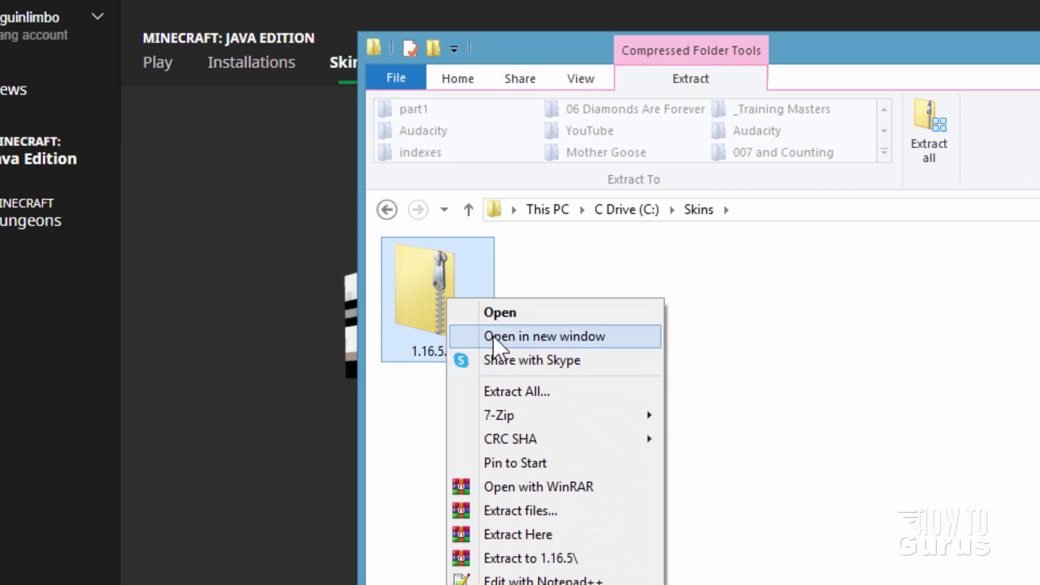
# - Open 1.16.5.zip in a new window and browse to assets > minecraft > textures > entity
pyautogui.click(533, 337)
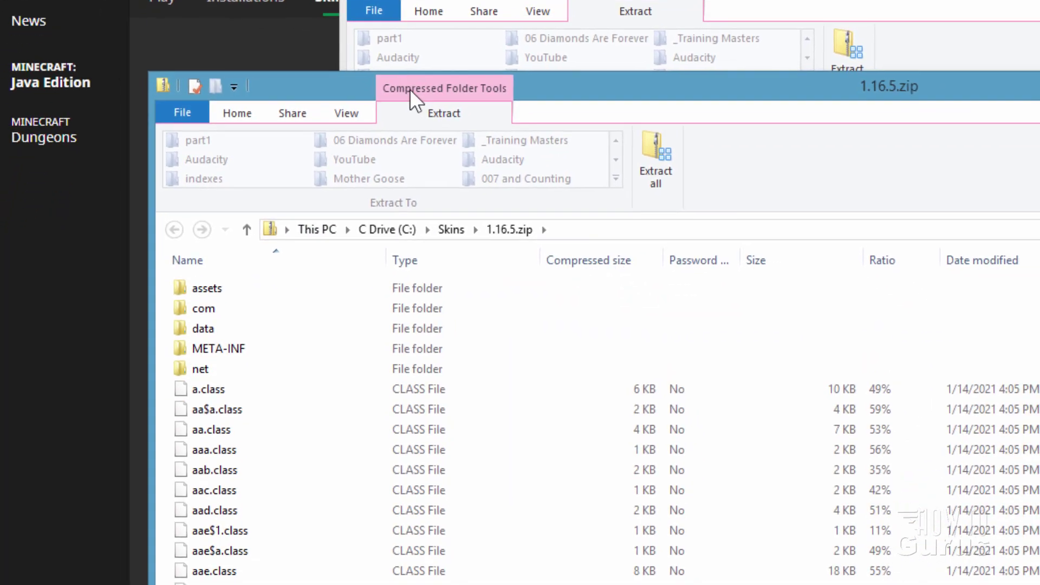
pyautogui.moveTo(441, 165); pyautogui.dragTo(896, 0)
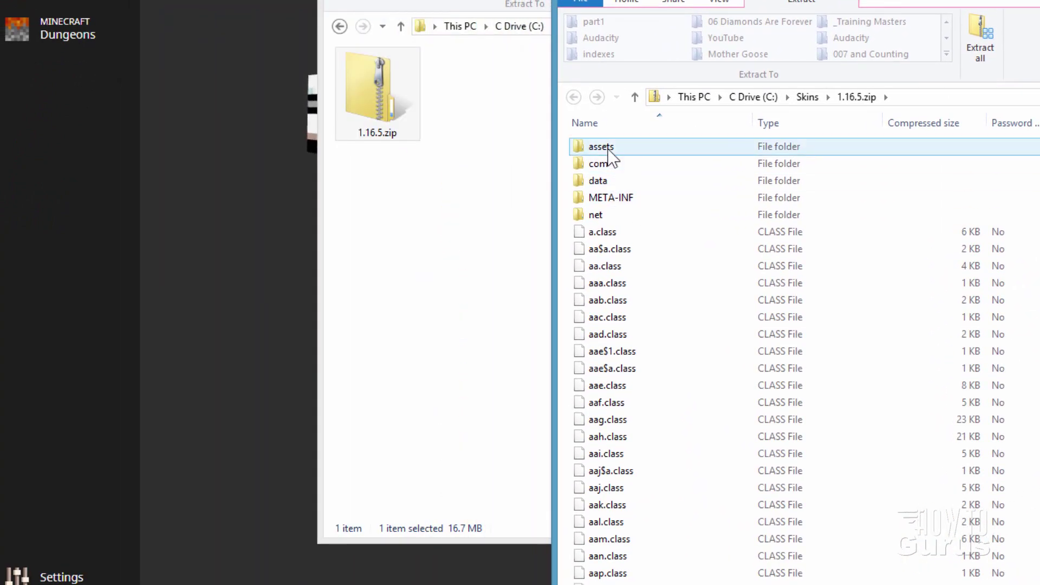
pyautogui.doubleClick(581, 158)
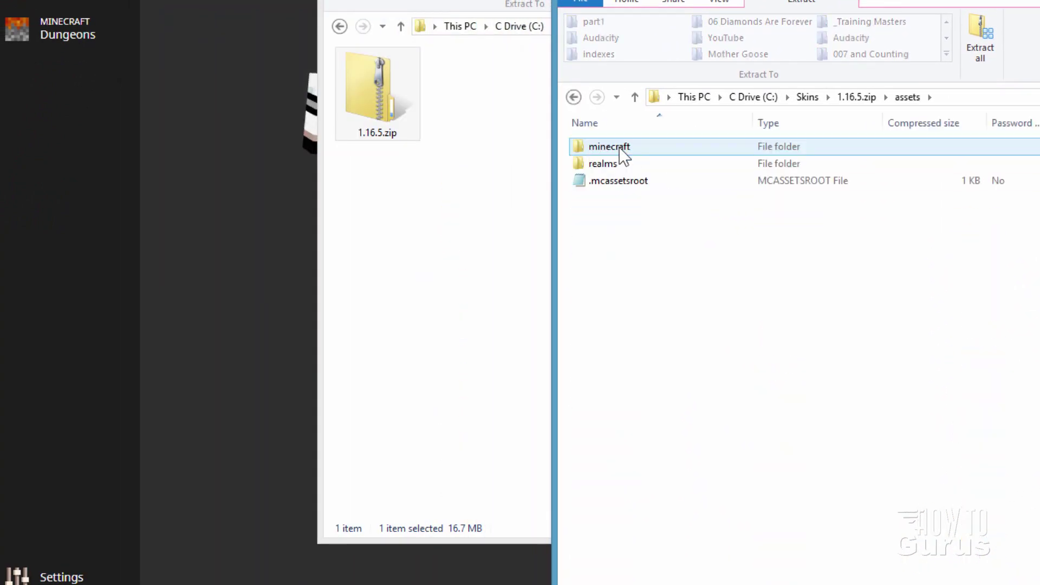
pyautogui.doubleClick(620, 152)
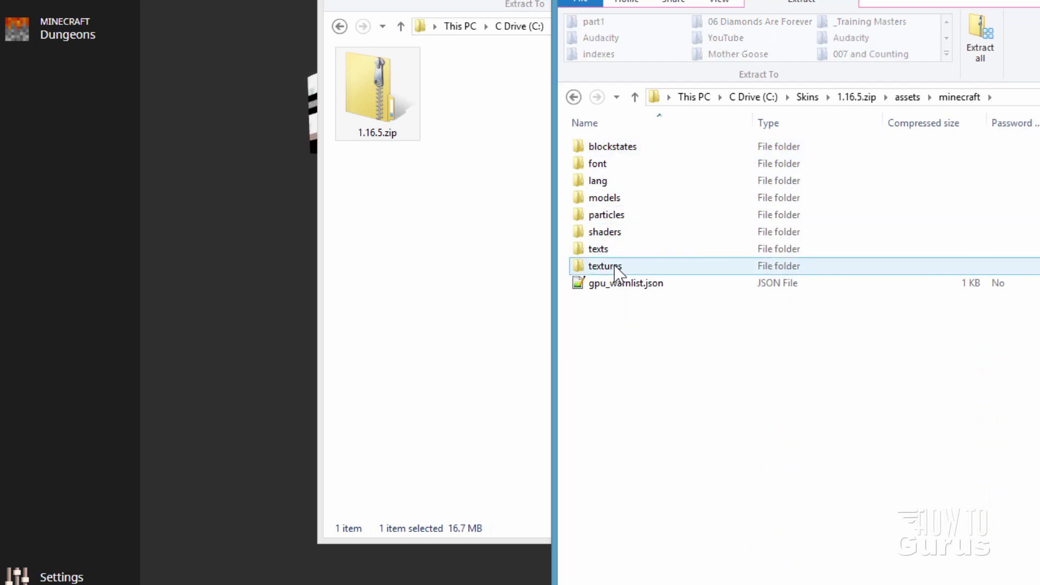
pyautogui.doubleClick(592, 265)
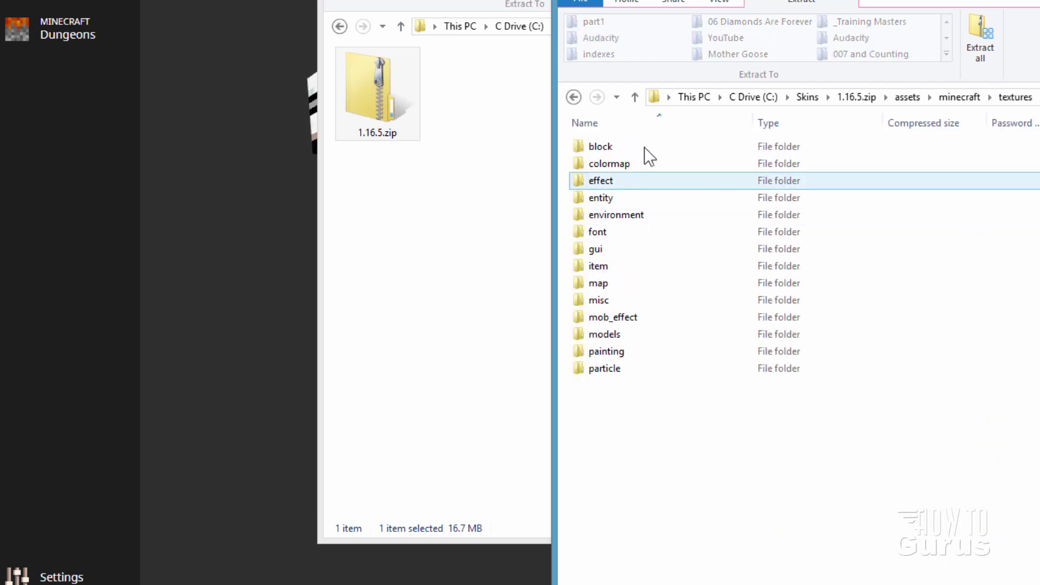
pyautogui.doubleClick(589, 200)
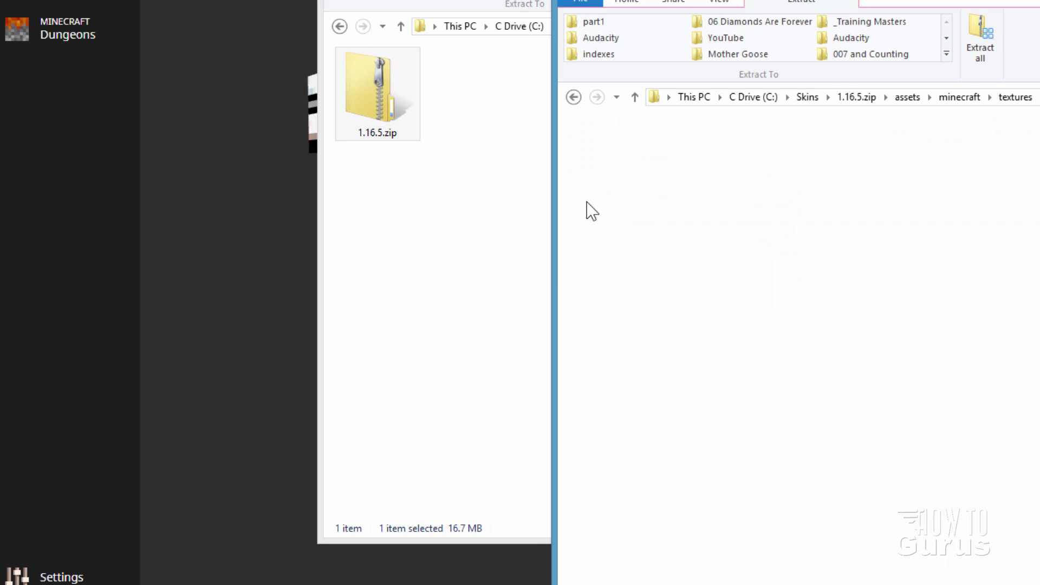
# - Copy steve.png from the entity folder into the Skins folder
pyautogui.scroll(-15, 628, 216)
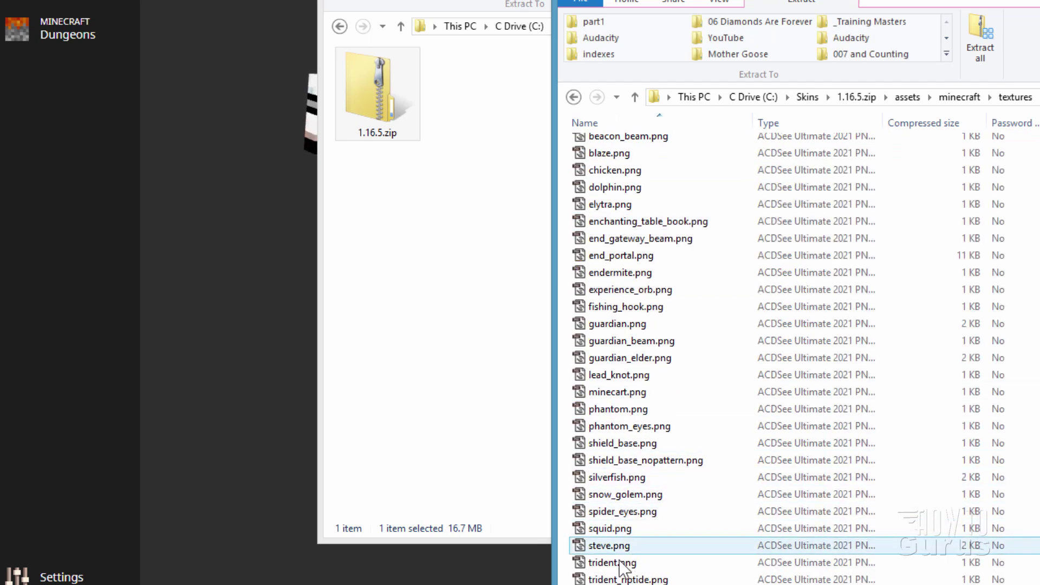
pyautogui.click(636, 549)
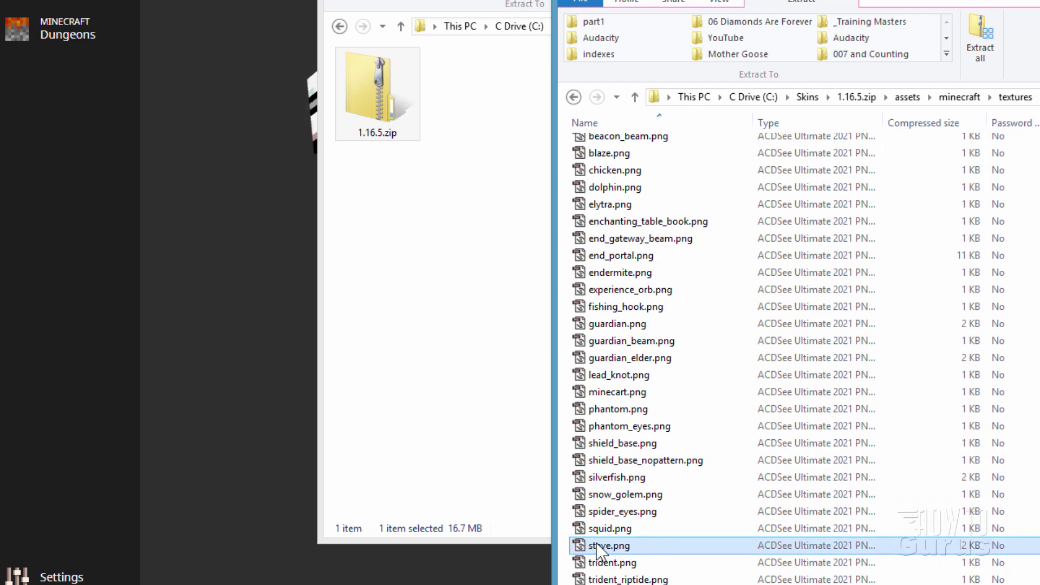
pyautogui.moveTo(596, 543); pyautogui.dragTo(405, 291)
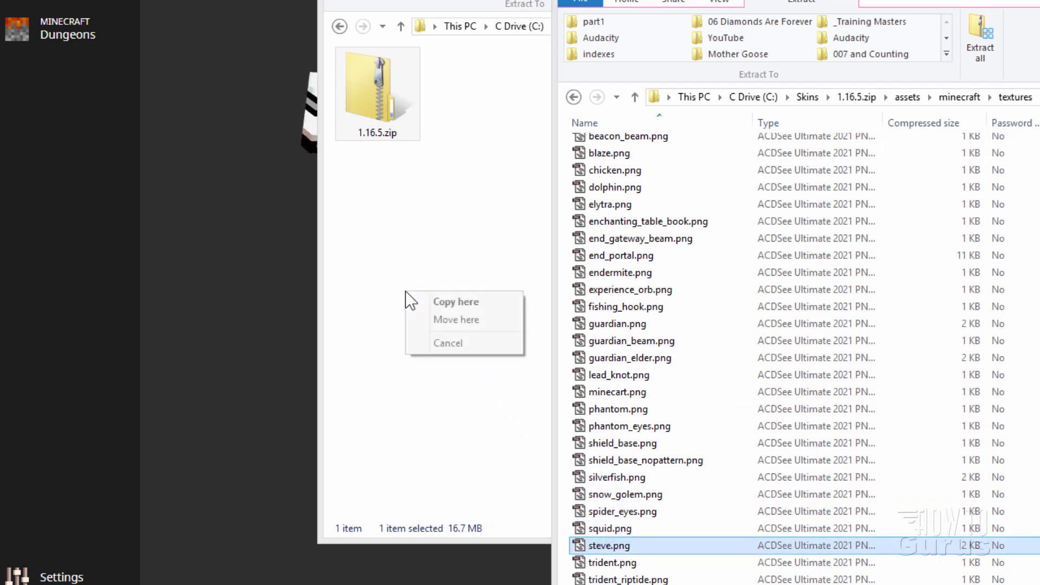
pyautogui.click(444, 302)
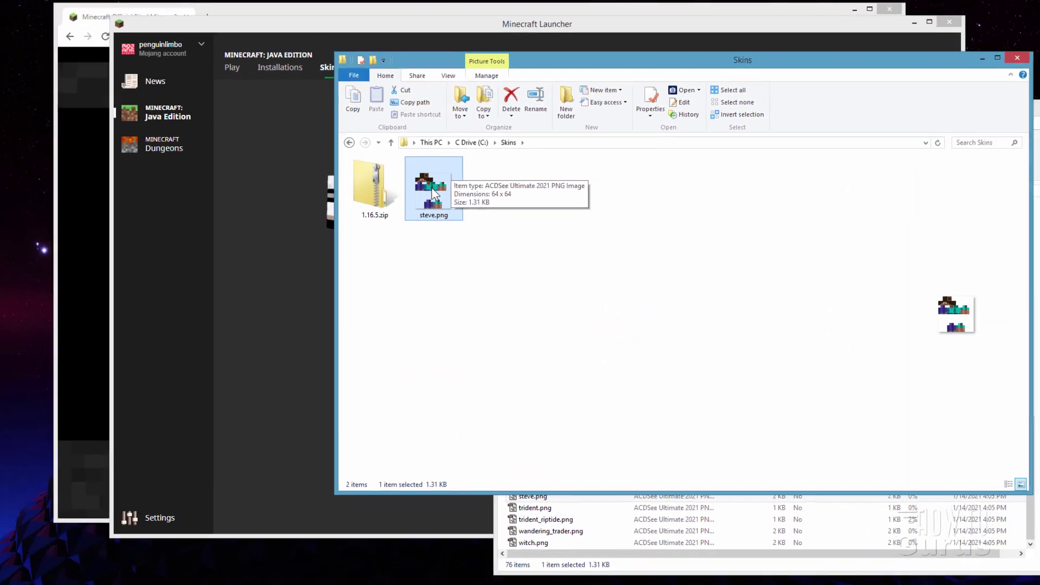
# - Close the zipped entity folder window and select steve.png in Skins to preview it
pyautogui.click(577, 508)
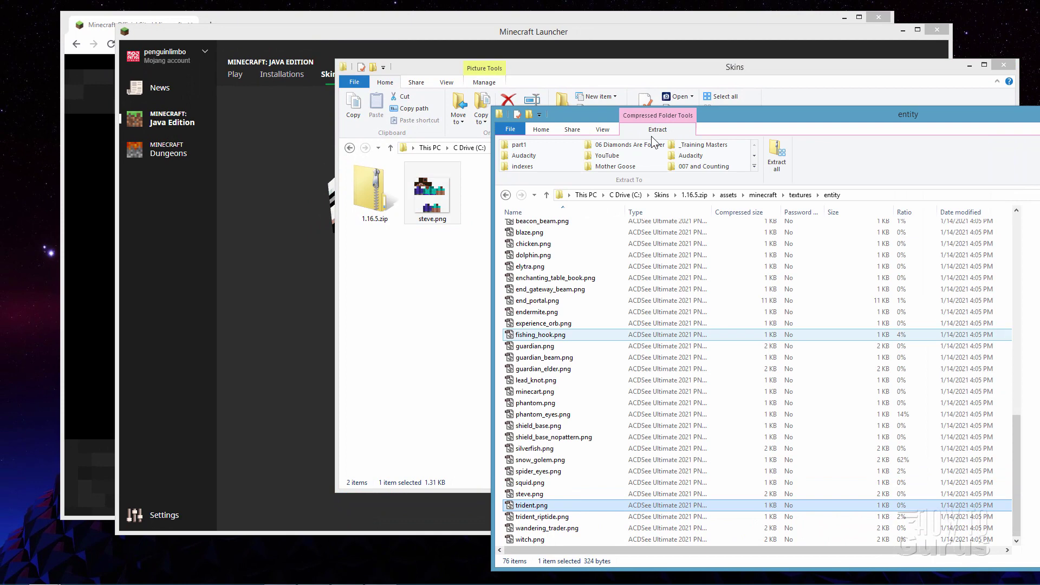
pyautogui.moveTo(731, 118); pyautogui.dragTo(449, 130)
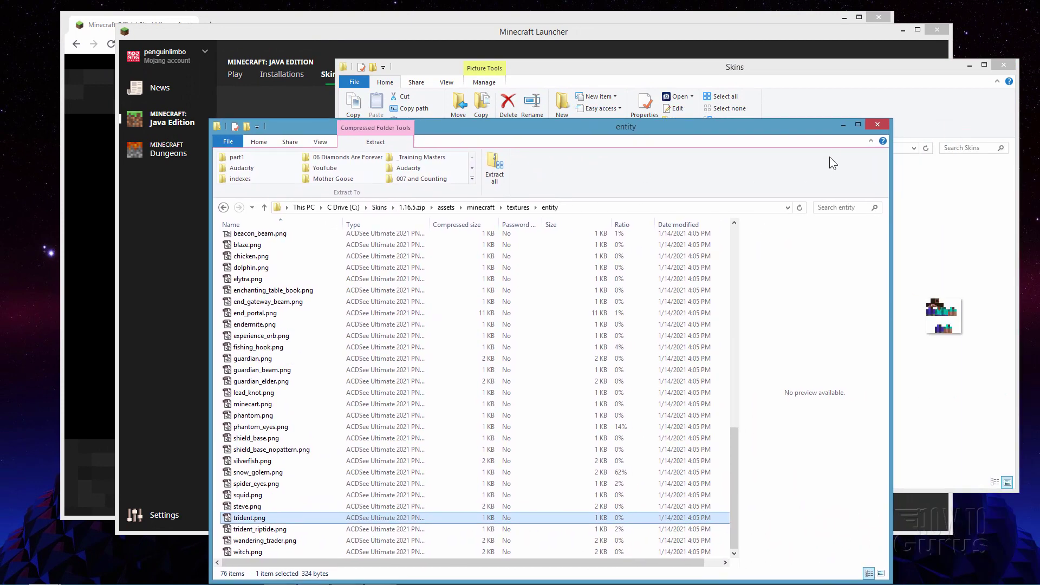
pyautogui.click(869, 128)
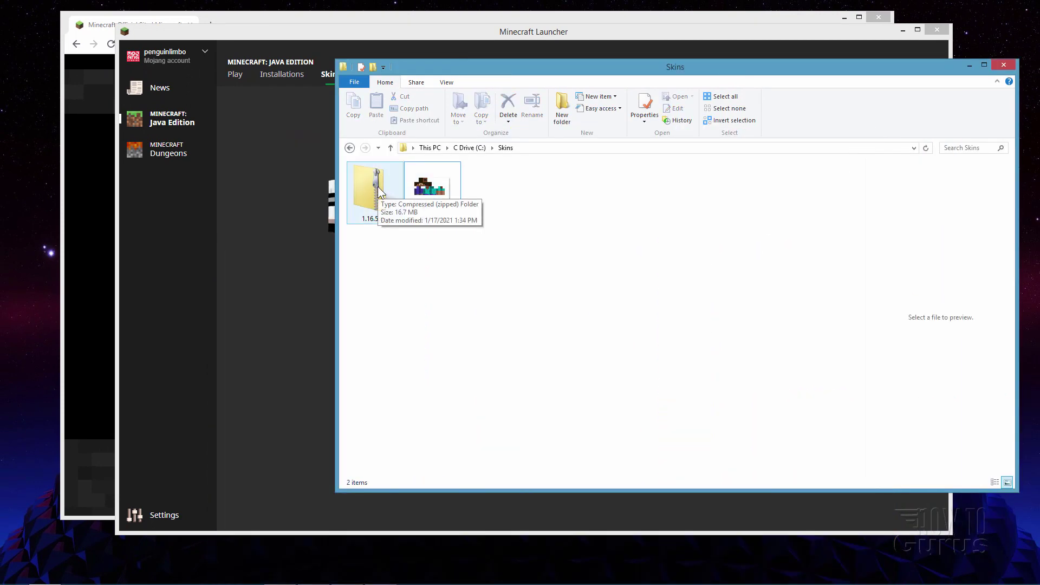
pyautogui.click(436, 199)
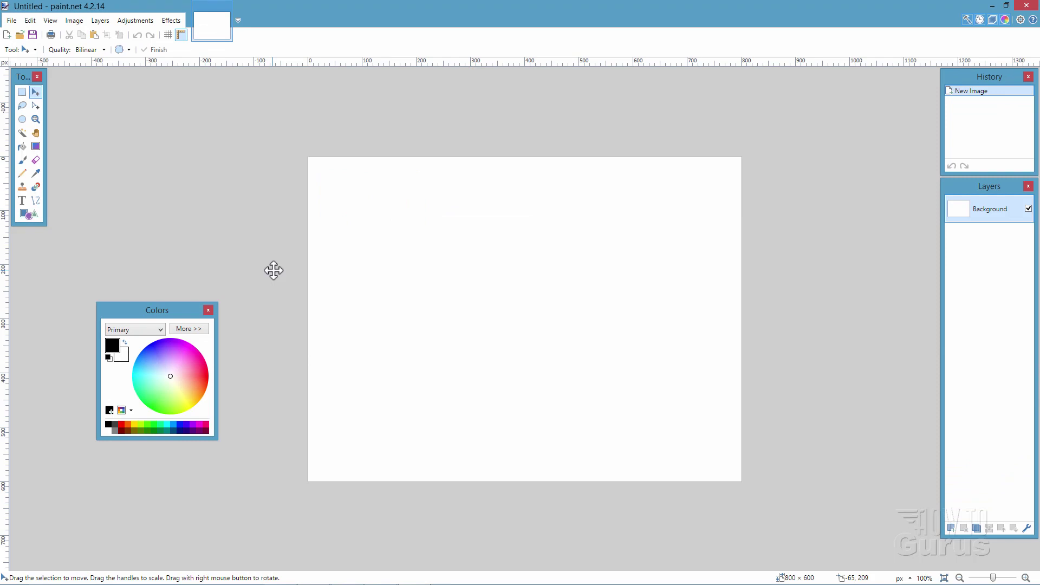
# - Switch back to the Skins folder window with steve.png
pyautogui.hotkey('alt', 'Tab')
# - Open steve.png in paint.net and zoom in to 1200% so the 64 x 64 skin fills the window
pyautogui.moveTo(437, 199); pyautogui.dragTo(238, 191)
pyautogui.click(455, 300)
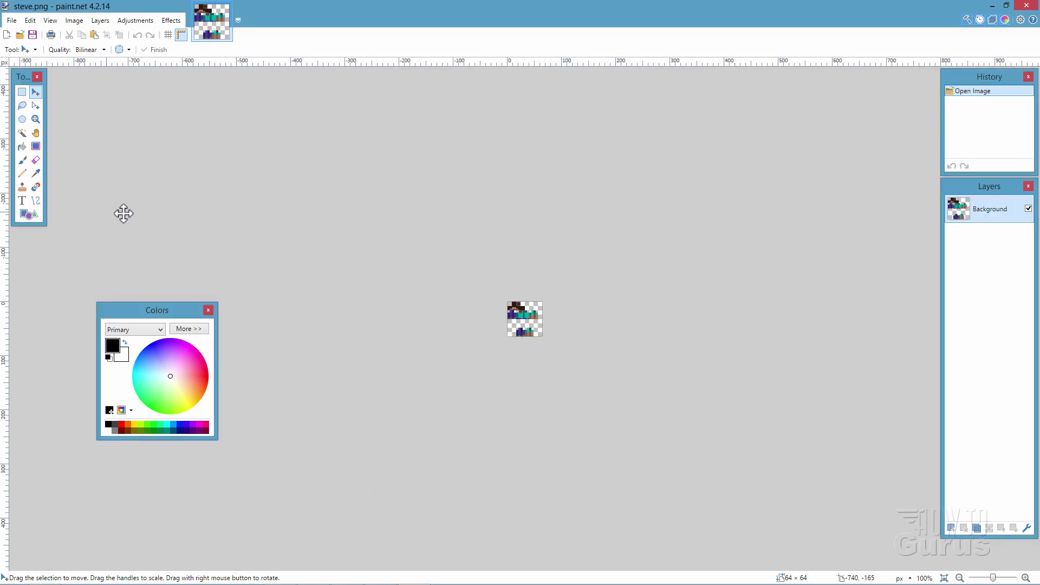
pyautogui.click(37, 119)
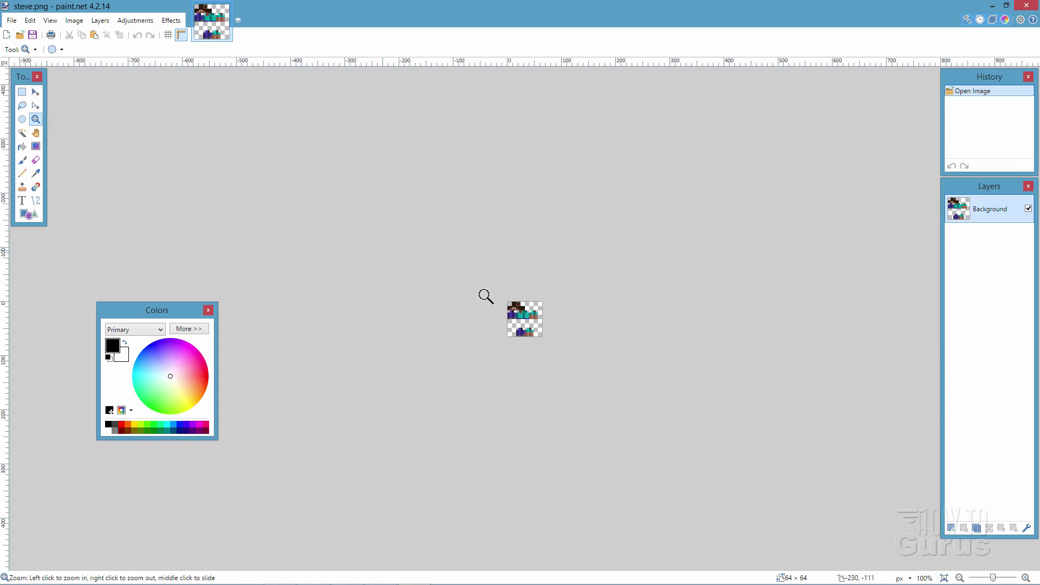
pyautogui.click(524, 328)
pyautogui.click(521, 310)
pyautogui.click(520, 306)
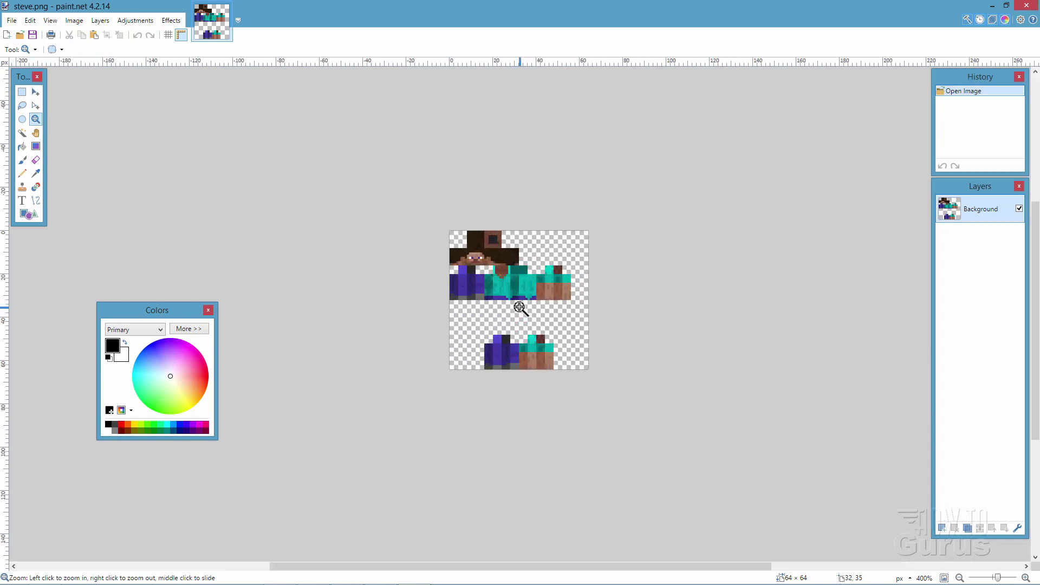
pyautogui.click(520, 305)
pyautogui.click(519, 304)
pyautogui.click(519, 304)
pyautogui.click(519, 304)
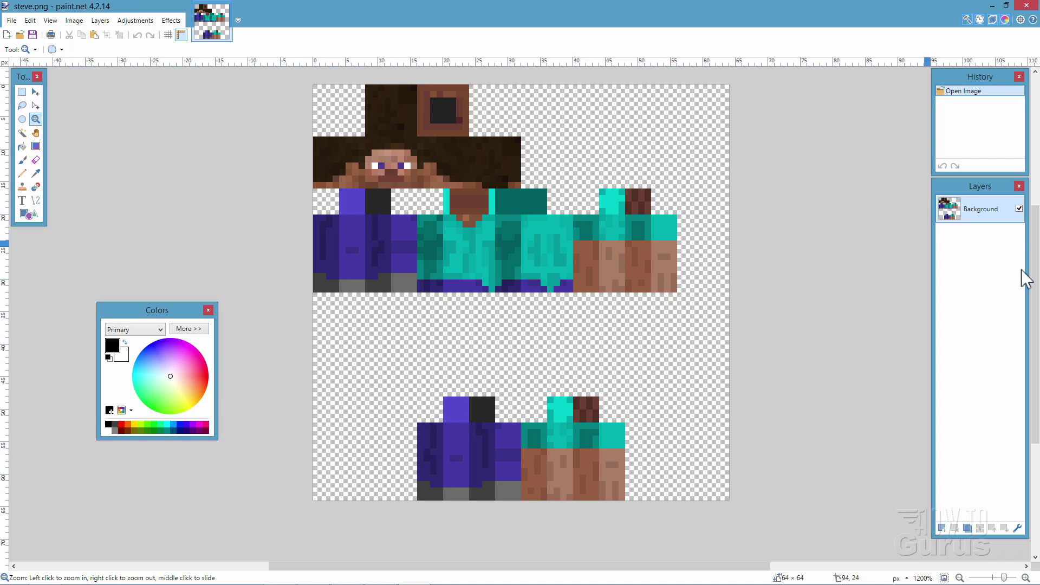
pyautogui.moveTo(1035, 283); pyautogui.dragTo(1035, 268)
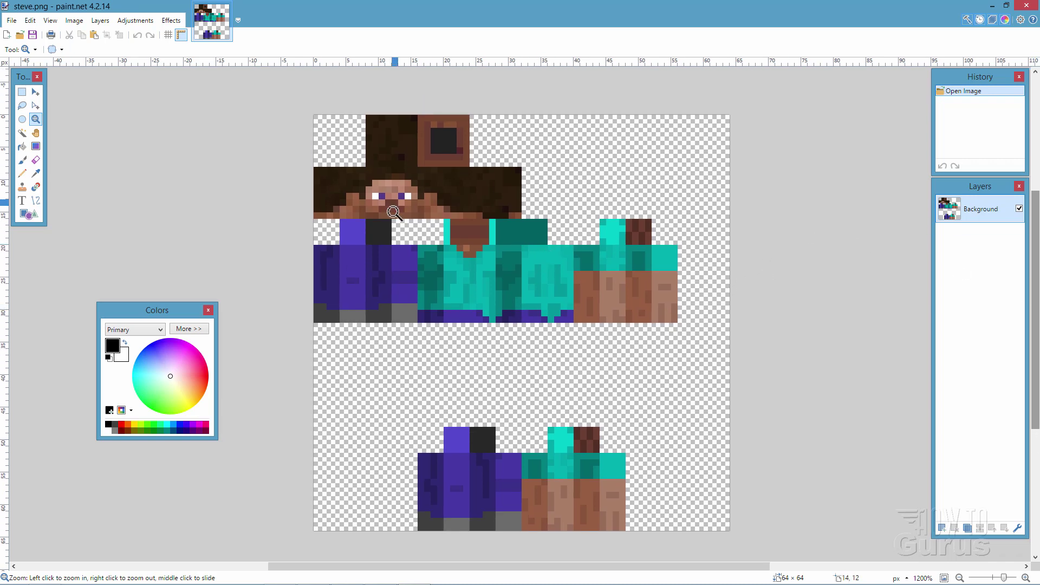
pyautogui.click(35, 92)
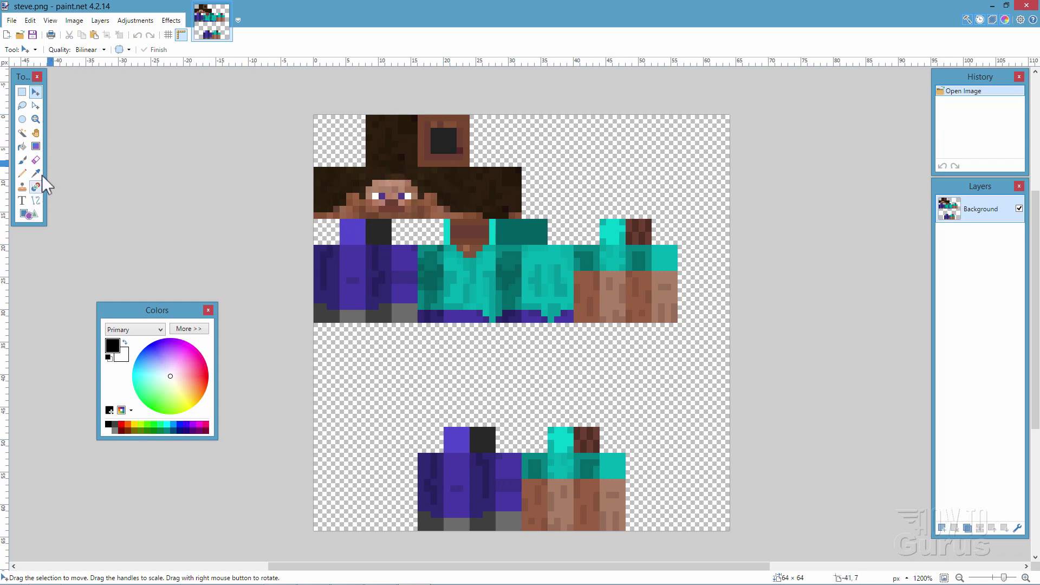
# - Zoom in to 3200% on Steve's face with the Zoom tool
pyautogui.click(36, 119)
pyautogui.click(362, 210)
pyautogui.click(362, 209)
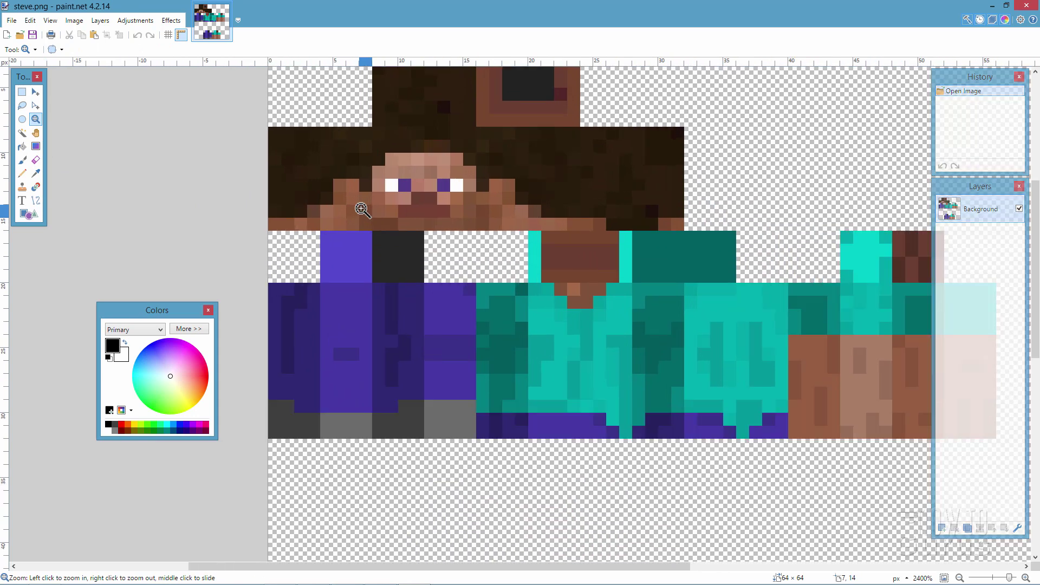
pyautogui.click(403, 226)
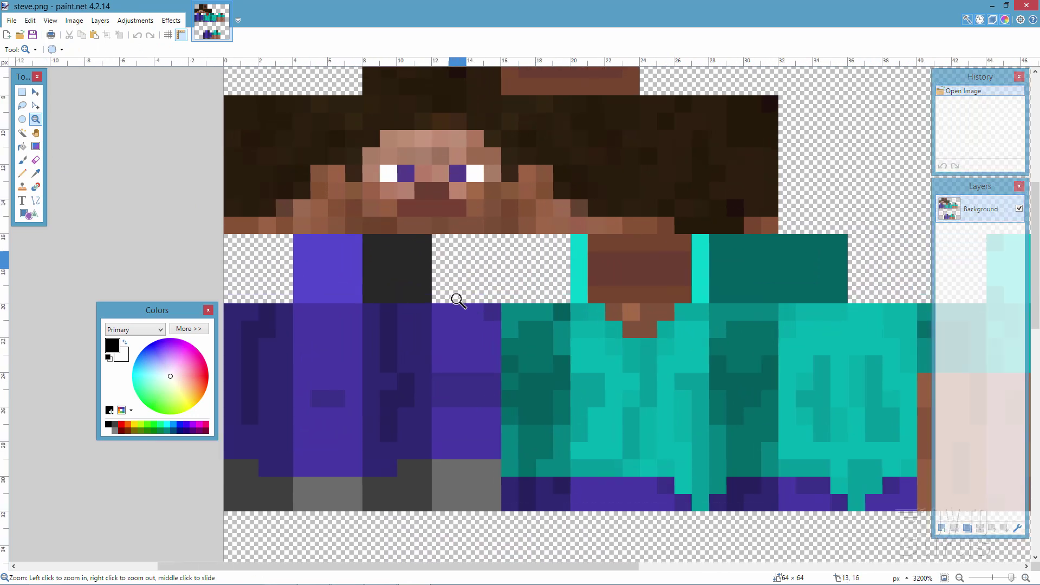
pyautogui.scroll(2, 446, 297)
pyautogui.scroll(-1, 447, 302)
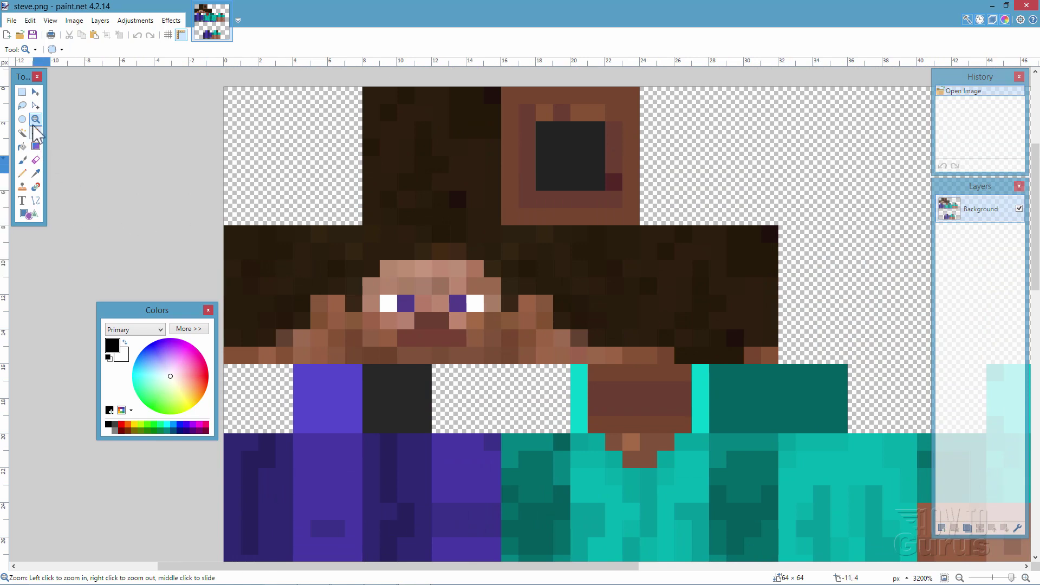
# - Try a rectangle selection on the 8×8 face, clear it, and set the primary colour to bright green
pyautogui.click(22, 93)
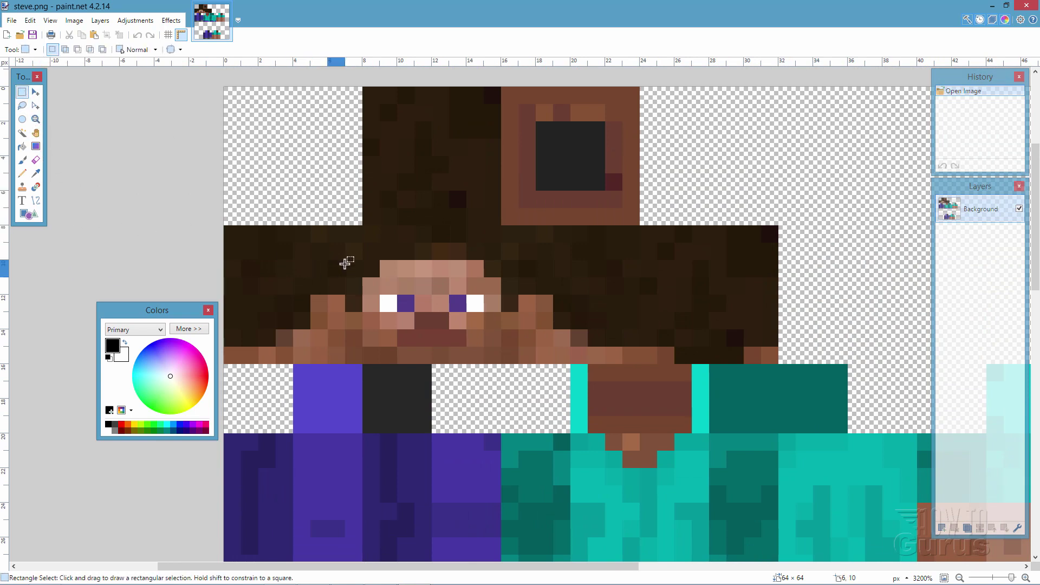
pyautogui.moveTo(362, 226); pyautogui.dragTo(489, 353)
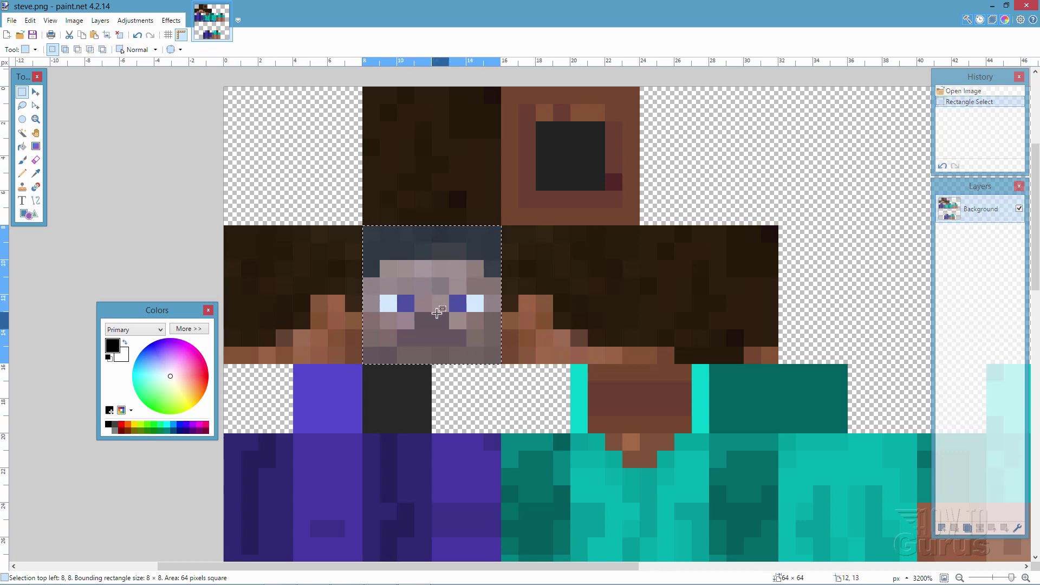
pyautogui.click(437, 312)
pyautogui.scroll(-5, 511, 342)
pyautogui.scroll(1, 515, 348)
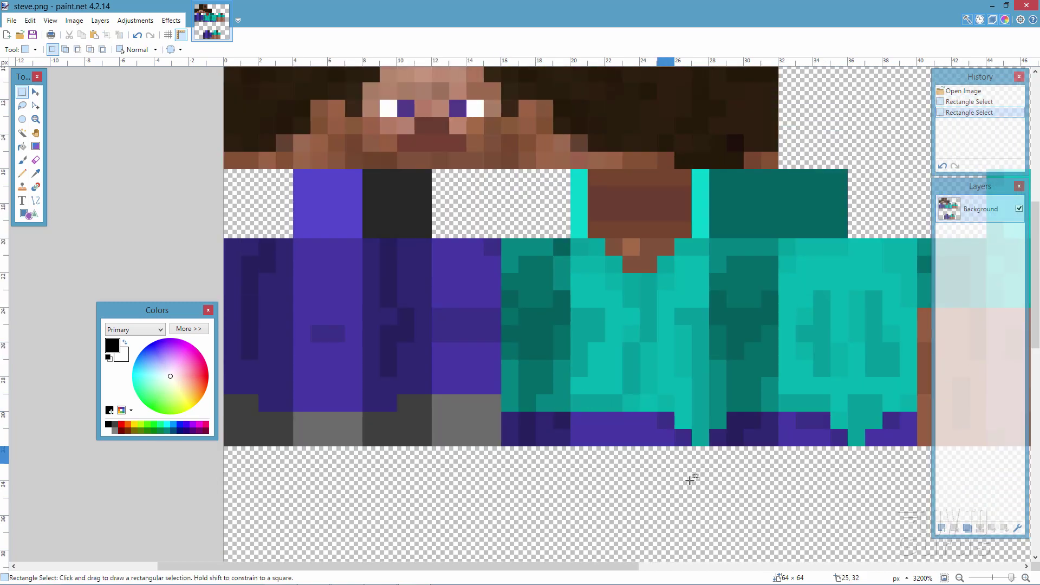
pyautogui.moveTo(629, 571); pyautogui.dragTo(726, 575)
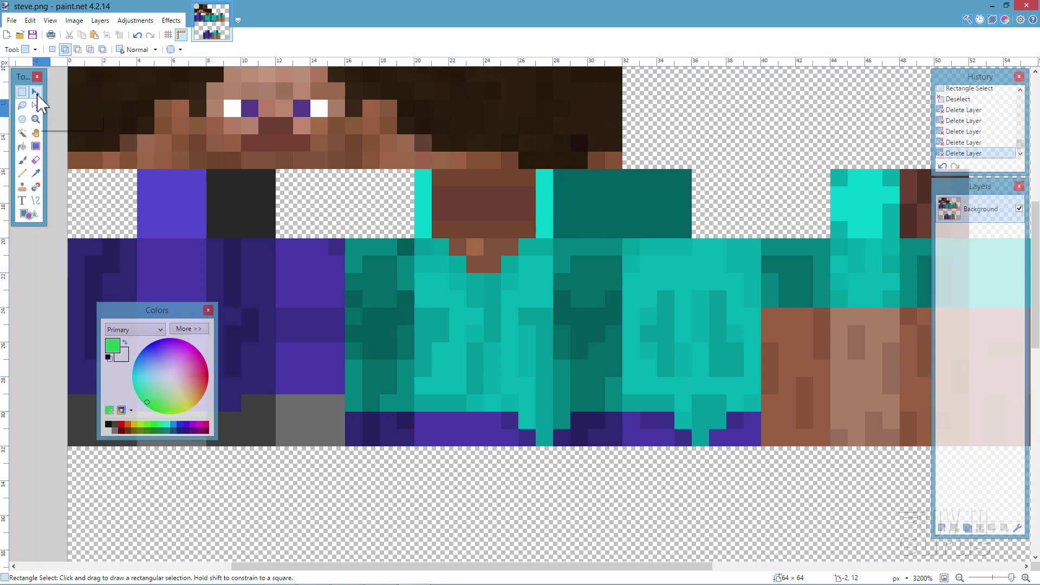
# - Drag the Colors window to the lower-left corner with the Move Selected Pixels tool active
pyautogui.click(36, 92)
pyautogui.moveTo(546, 566); pyautogui.dragTo(601, 567)
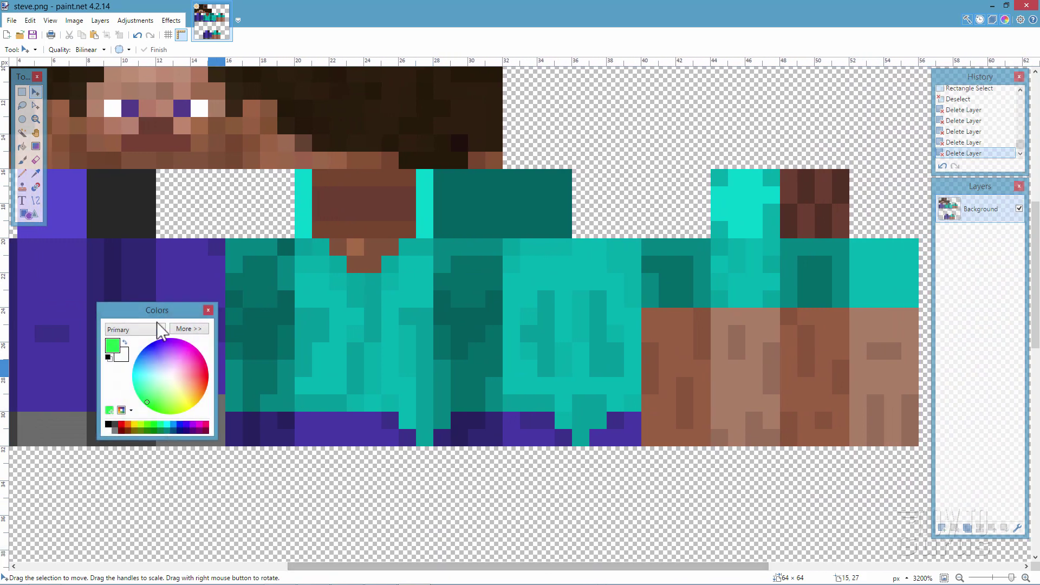
pyautogui.moveTo(157, 318); pyautogui.dragTo(82, 426)
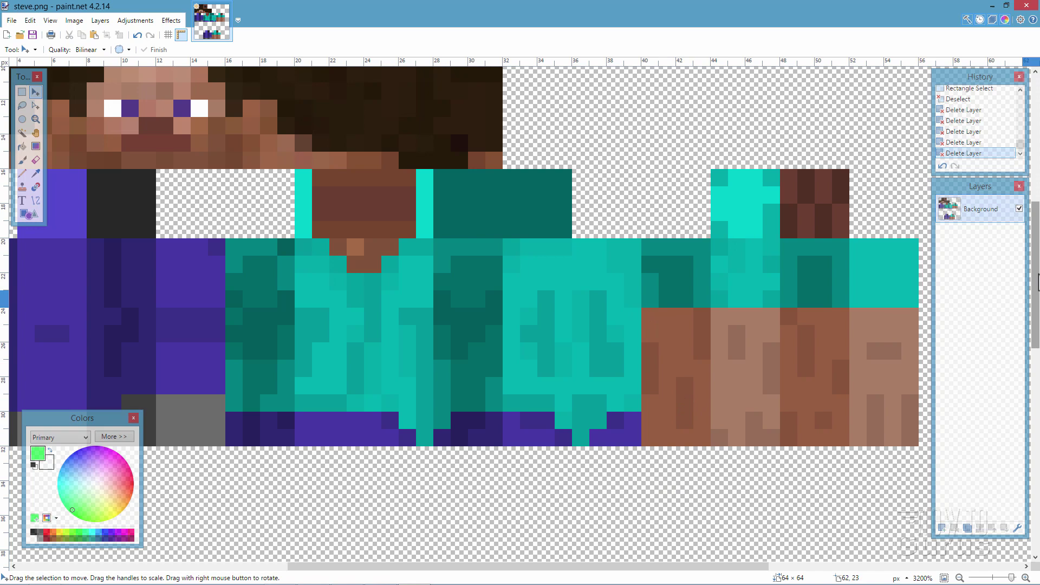
pyautogui.moveTo(1038, 282)
pyautogui.mouseDown()
pyautogui.moveTo(1037, 412)
pyautogui.moveTo(1039, 258)
pyautogui.moveTo(1039, 267)
pyautogui.mouseUp()
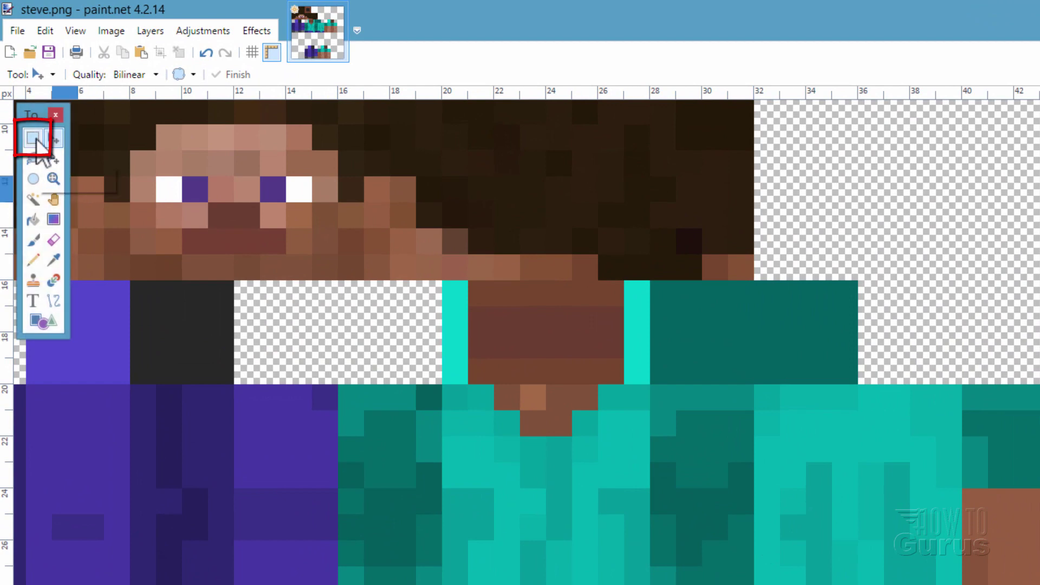
# - Rectangle-select the left shirt-front block, then switch to Union mode and add more shirt columns
pyautogui.click(34, 139)
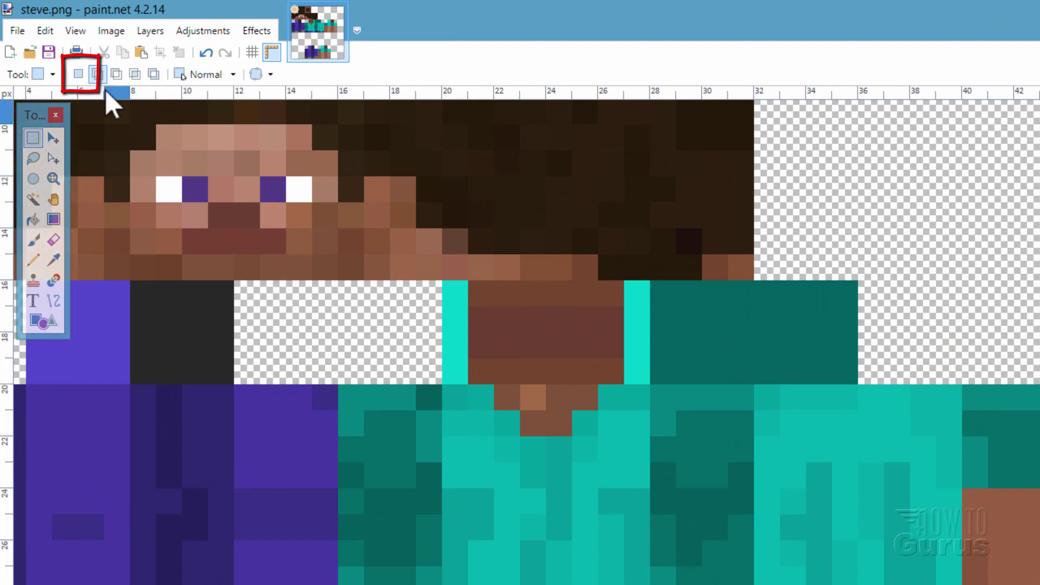
pyautogui.click(78, 74)
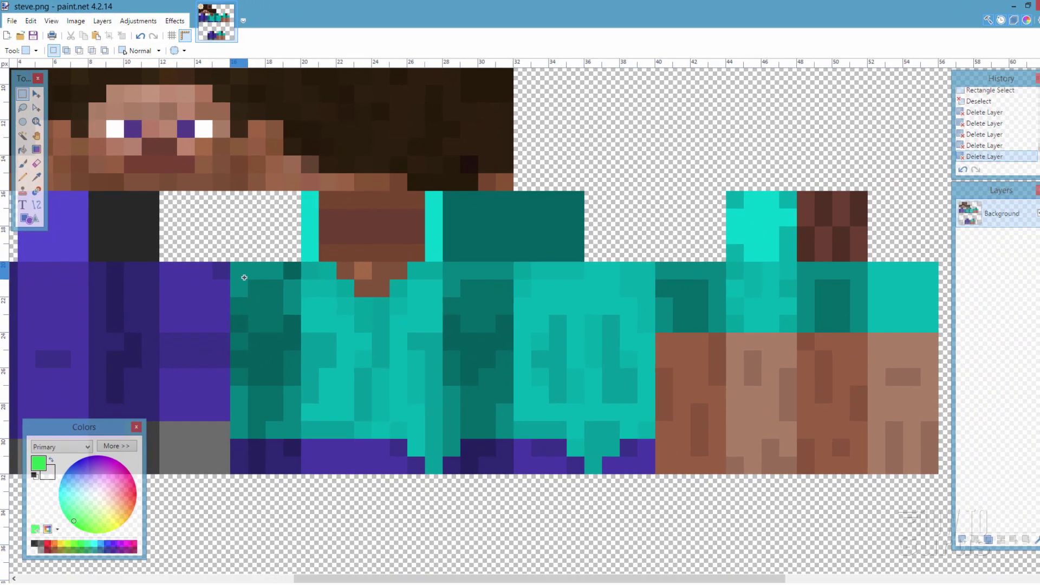
pyautogui.moveTo(245, 277); pyautogui.dragTo(321, 427)
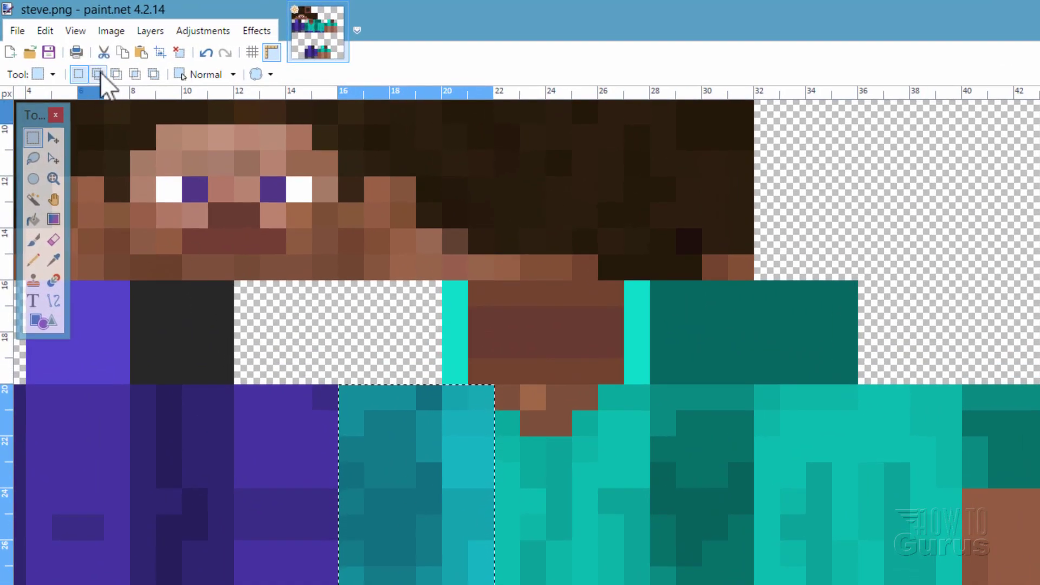
pyautogui.click(99, 73)
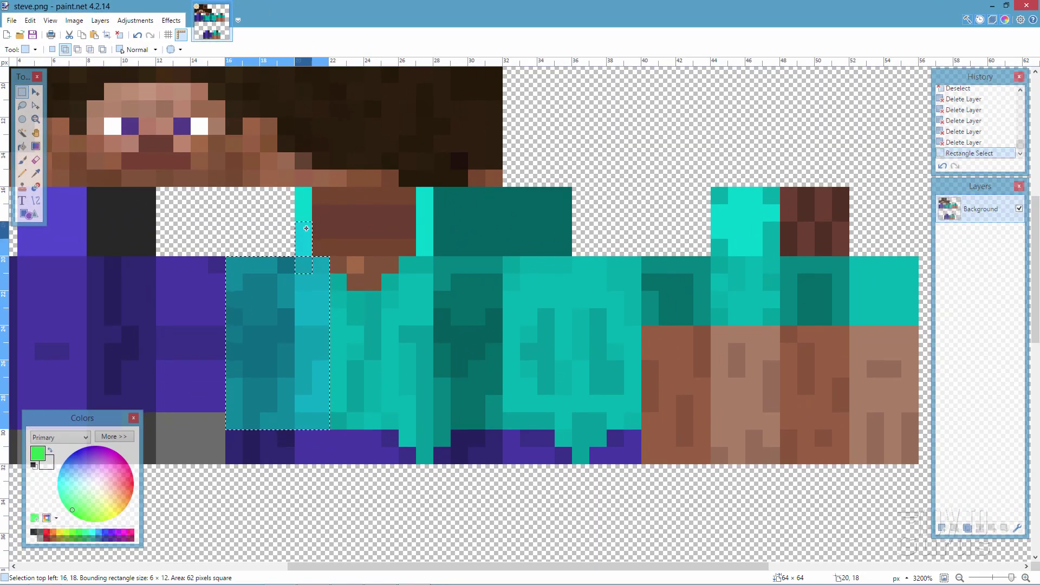
pyautogui.moveTo(305, 199); pyautogui.dragTo(306, 201)
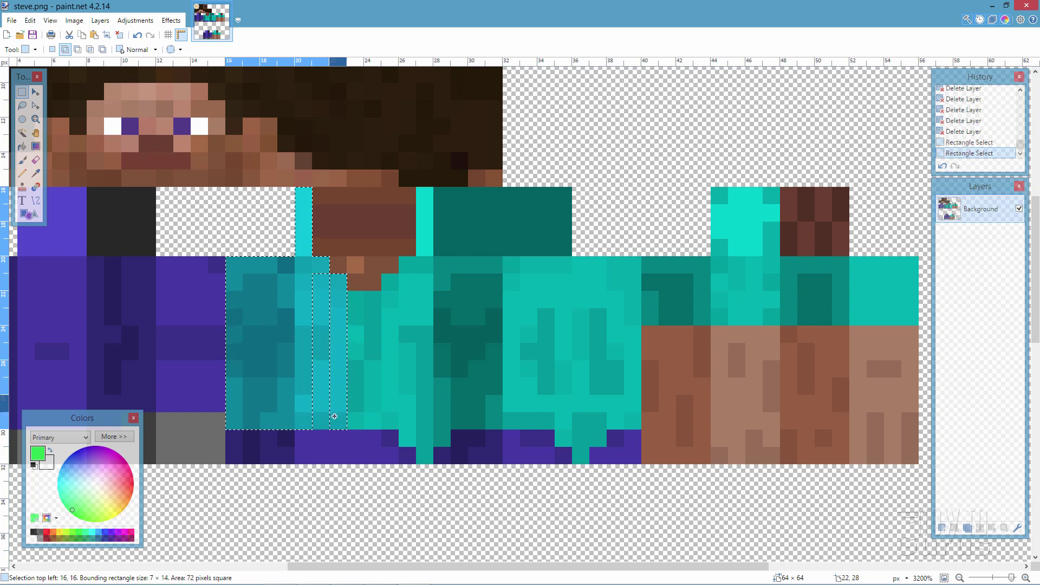
pyautogui.moveTo(334, 416); pyautogui.dragTo(335, 416)
pyautogui.moveTo(426, 282); pyautogui.dragTo(560, 195)
pyautogui.moveTo(353, 295); pyautogui.dragTo(634, 423)
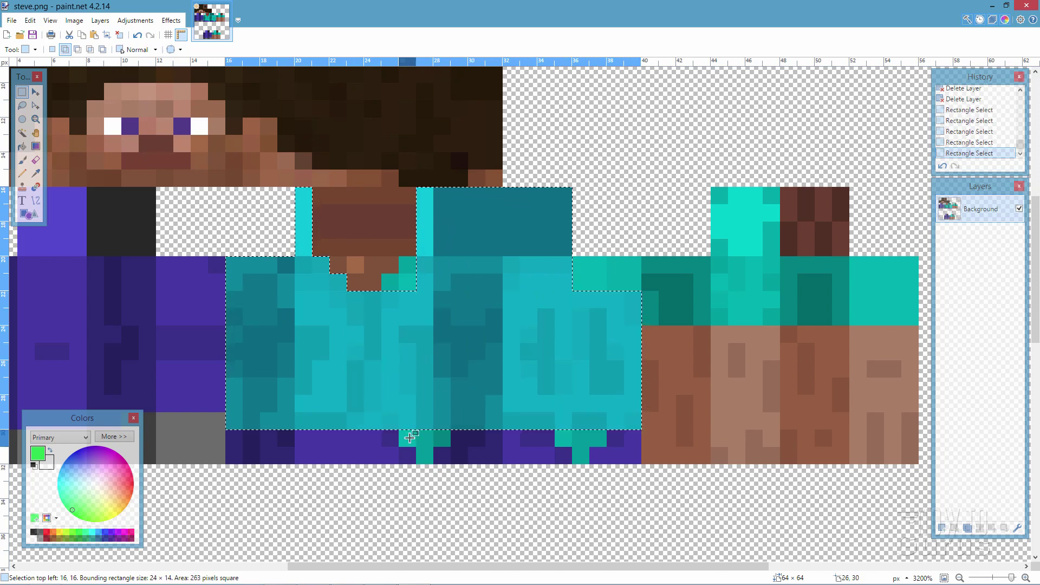
# - Add the shirt's bottom edge, column 35, the collar pixel, row 20 and the sleeve-top block
pyautogui.moveTo(410, 438); pyautogui.dragTo(426, 455)
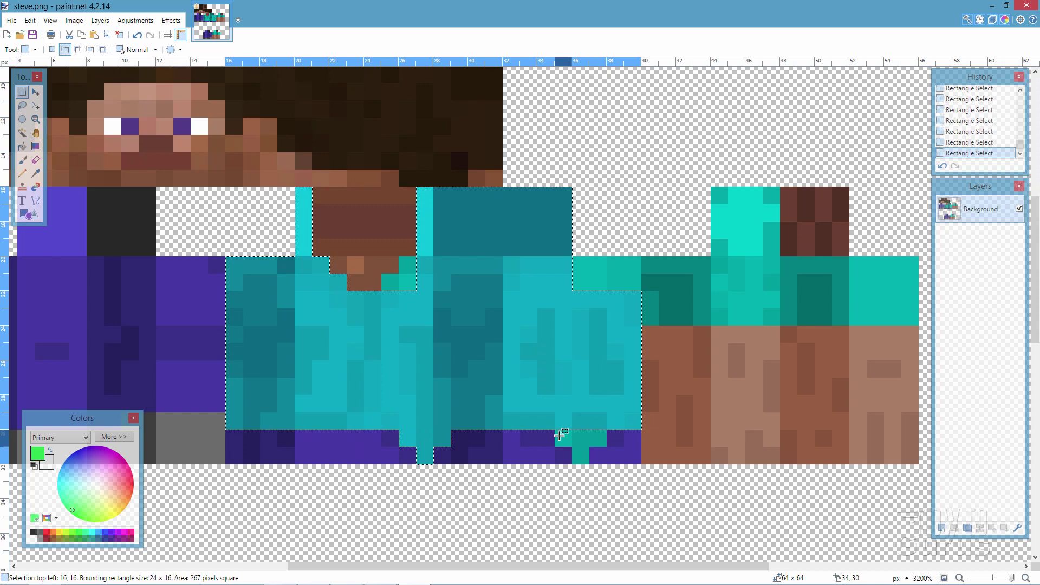
pyautogui.moveTo(578, 425); pyautogui.dragTo(598, 440)
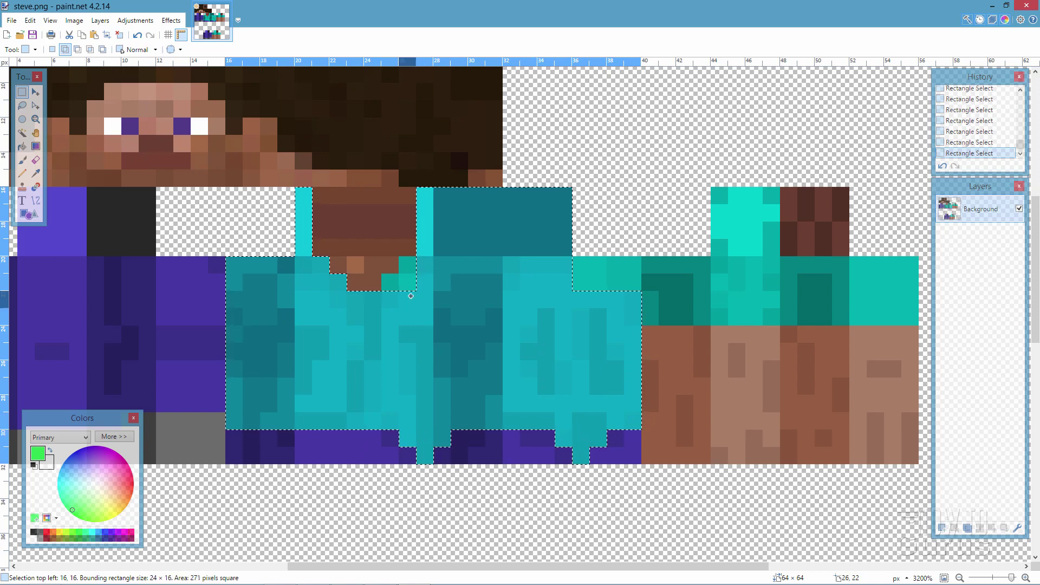
pyautogui.moveTo(409, 290); pyautogui.dragTo(412, 272)
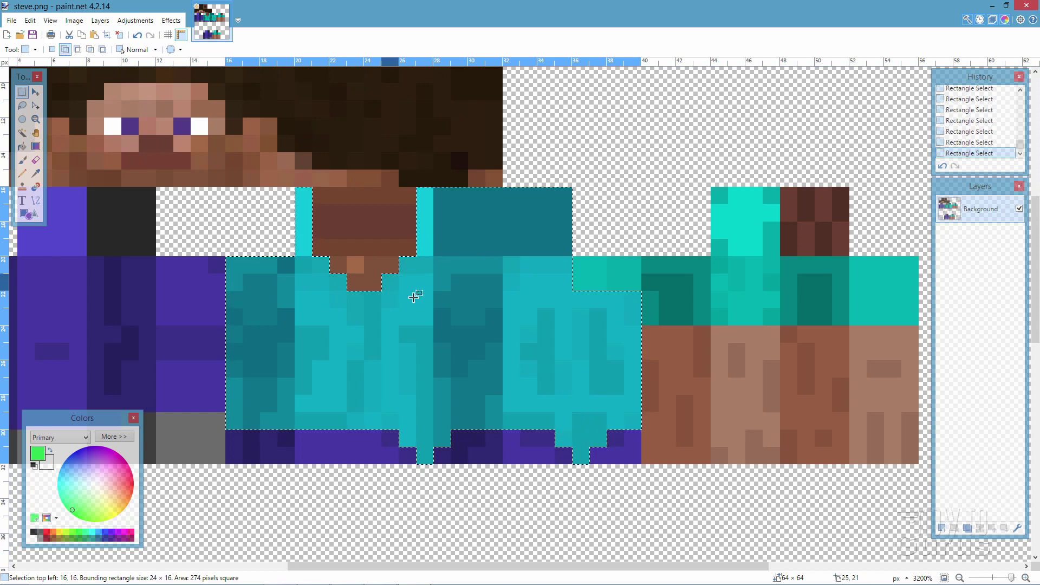
pyautogui.moveTo(603, 265); pyautogui.dragTo(911, 311)
pyautogui.moveTo(714, 255); pyautogui.dragTo(778, 190)
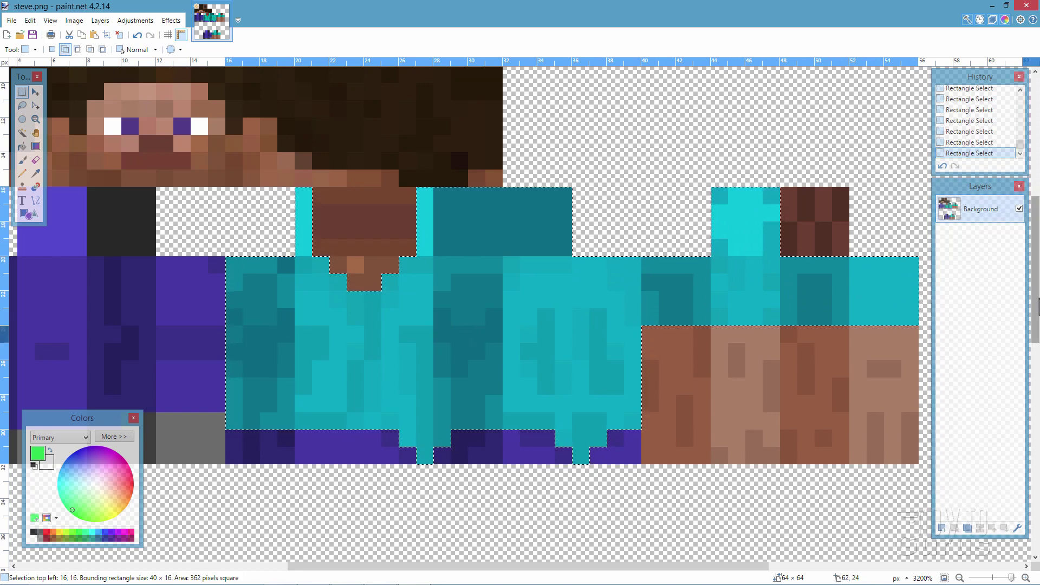
# - Add the lower cyan sleeve pixels and the teal sleeve row to the selection
pyautogui.scroll(-4, 1035, 374)
pyautogui.moveTo(1035, 374); pyautogui.dragTo(1036, 418)
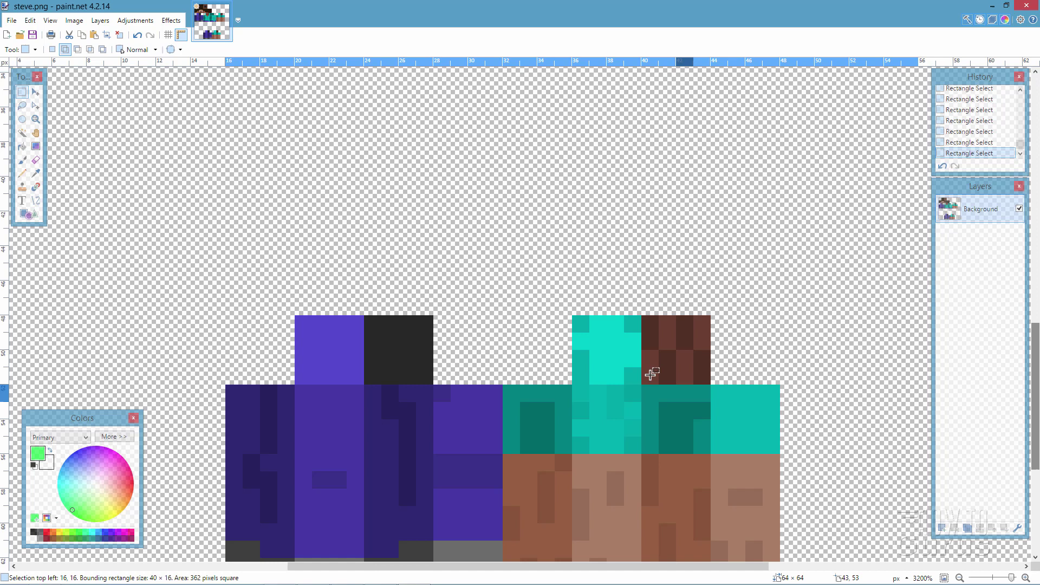
pyautogui.moveTo(573, 317); pyautogui.dragTo(623, 365)
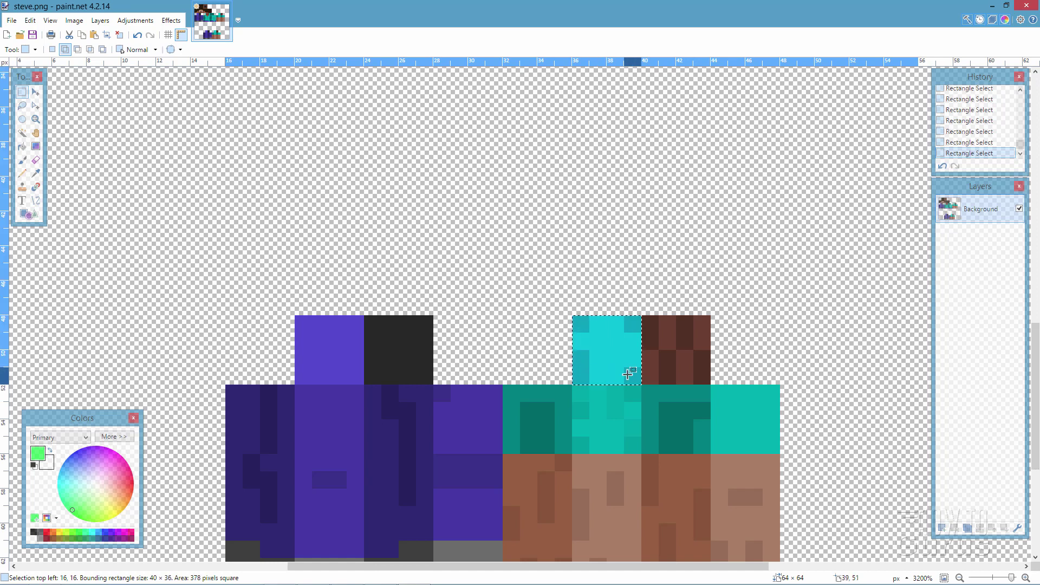
pyautogui.moveTo(520, 395); pyautogui.dragTo(758, 443)
pyautogui.moveTo(1036, 425); pyautogui.dragTo(1037, 304)
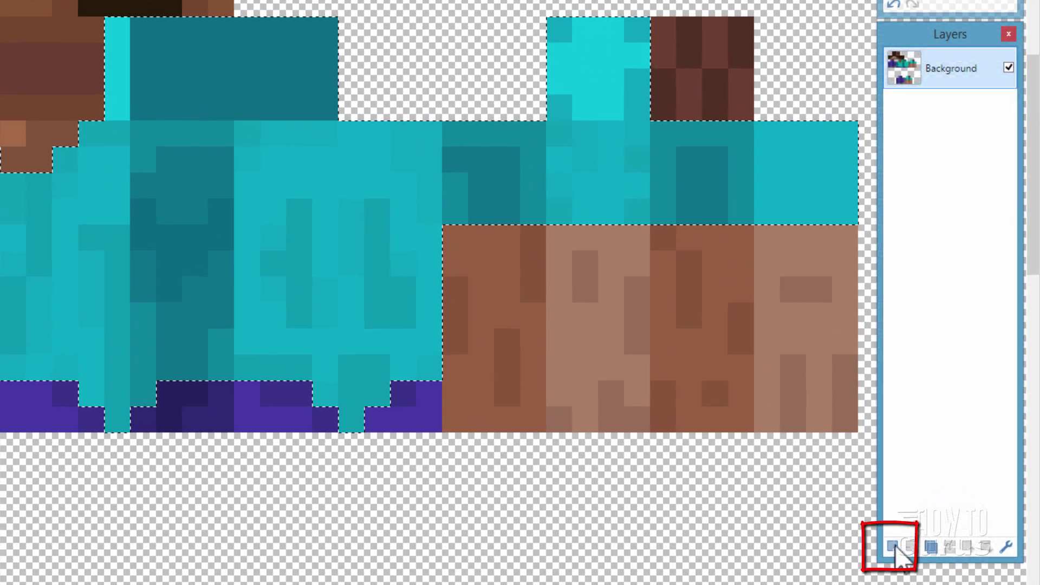
# - Add Layer 2, bucket-fill the selected shirt and lower sleeve areas bright green, then deselect
pyautogui.click(923, 536)
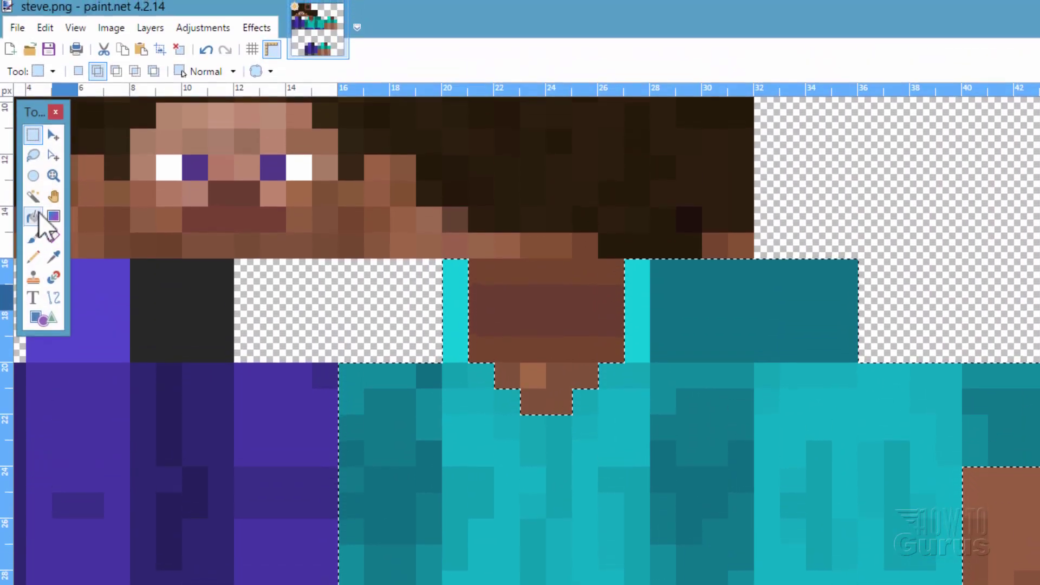
pyautogui.click(33, 216)
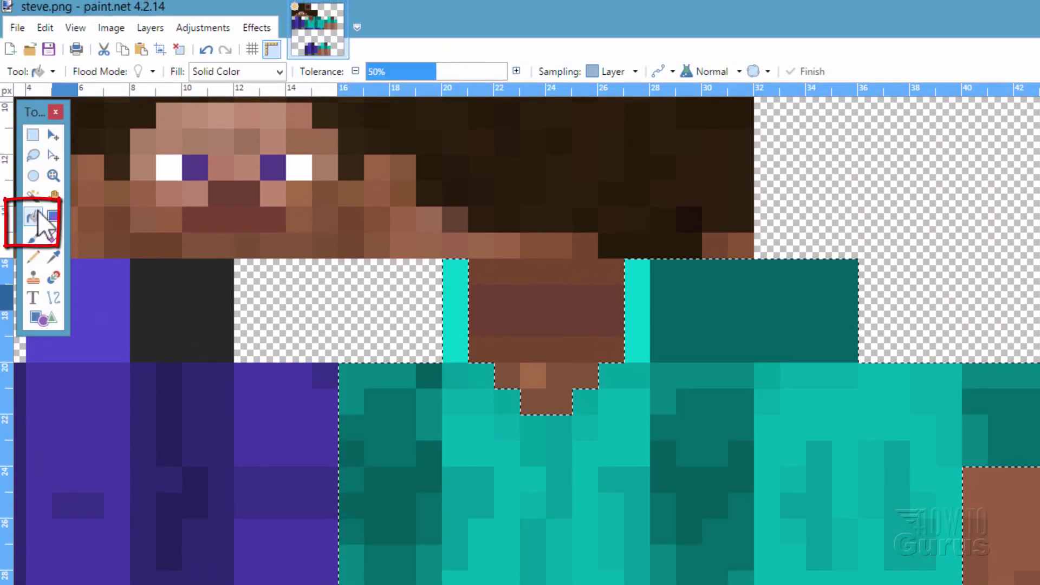
pyautogui.click(554, 488)
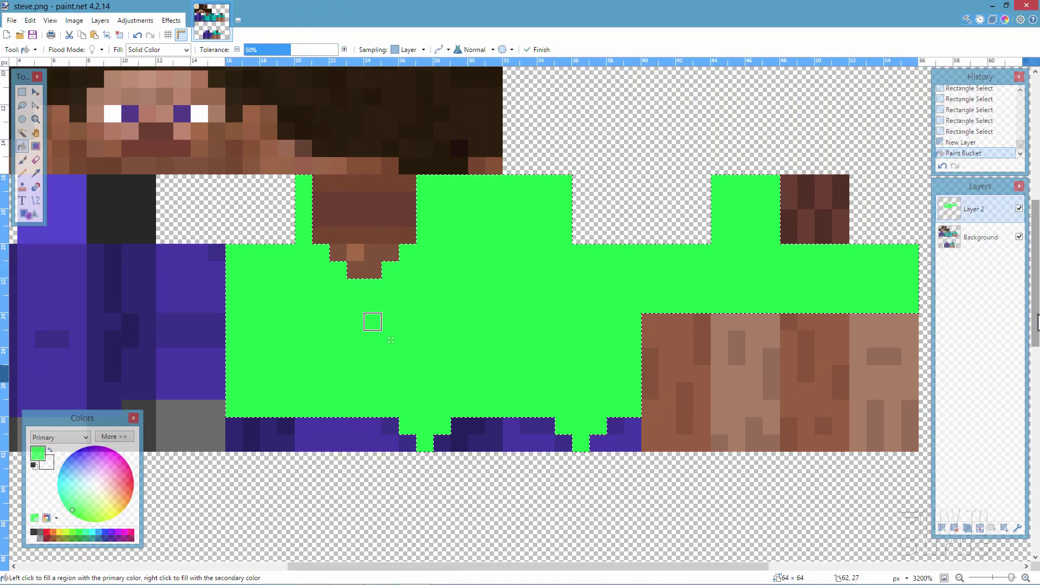
pyautogui.moveTo(1035, 333); pyautogui.dragTo(1032, 464)
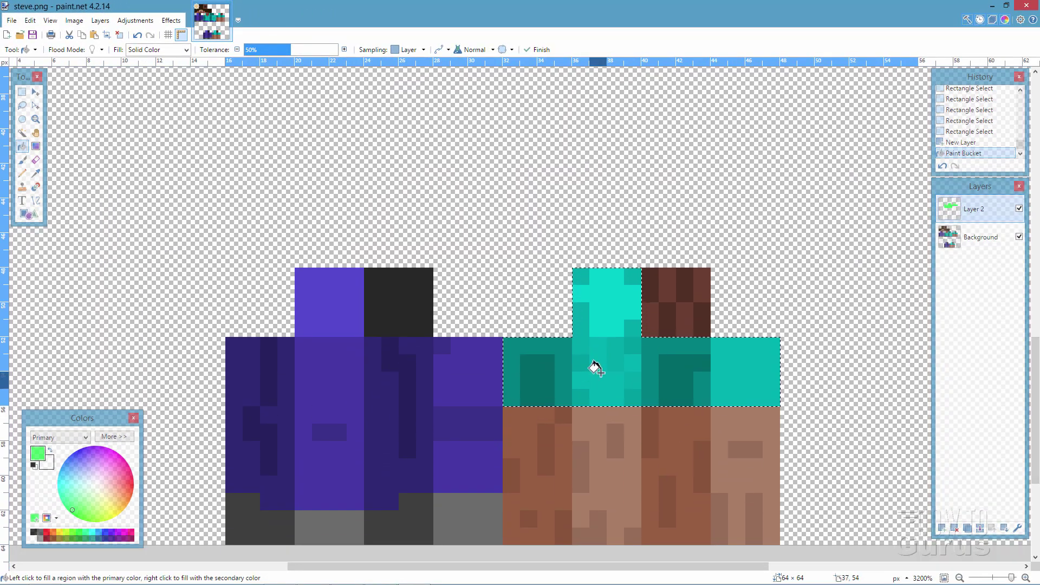
pyautogui.click(600, 374)
pyautogui.moveTo(1035, 436); pyautogui.dragTo(1036, 336)
pyautogui.scroll(-4, 616, 486)
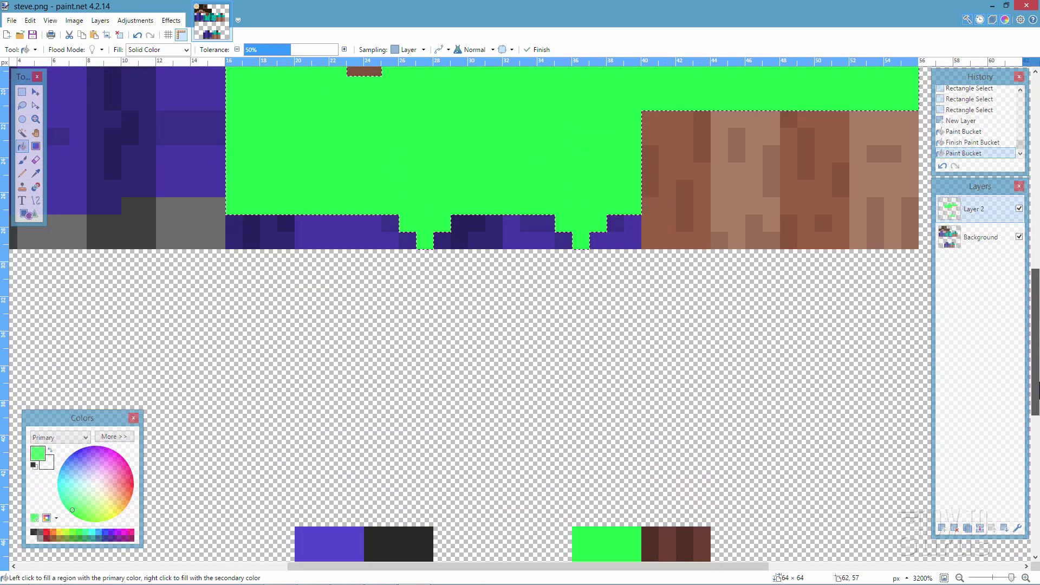
pyautogui.scroll(7, 616, 486)
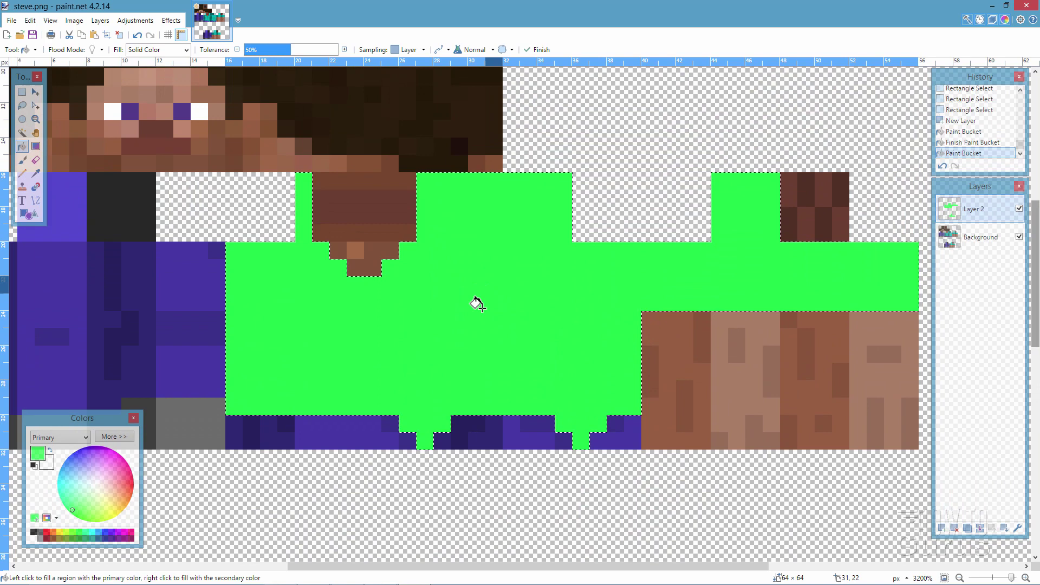
pyautogui.click(30, 20)
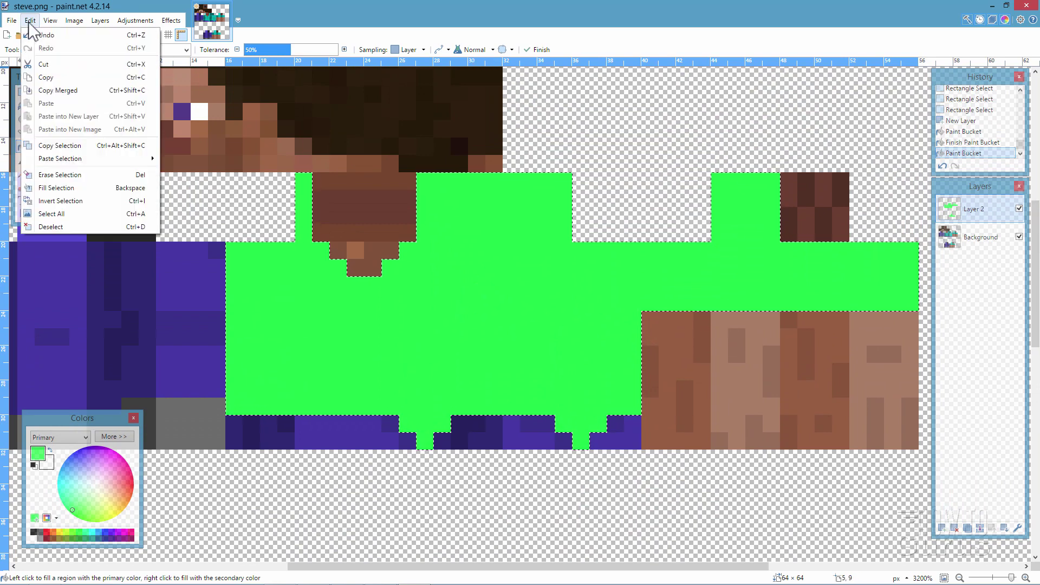
pyautogui.click(52, 226)
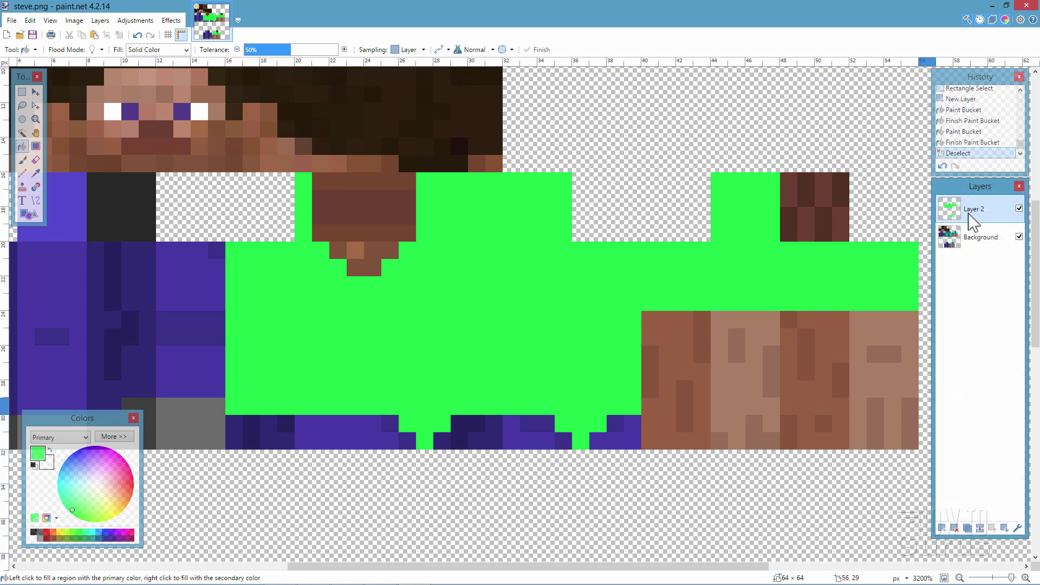
# - Set Layer 2's blend mode to Color Burn, after trying Multiply and Additive
pyautogui.click(1017, 529)
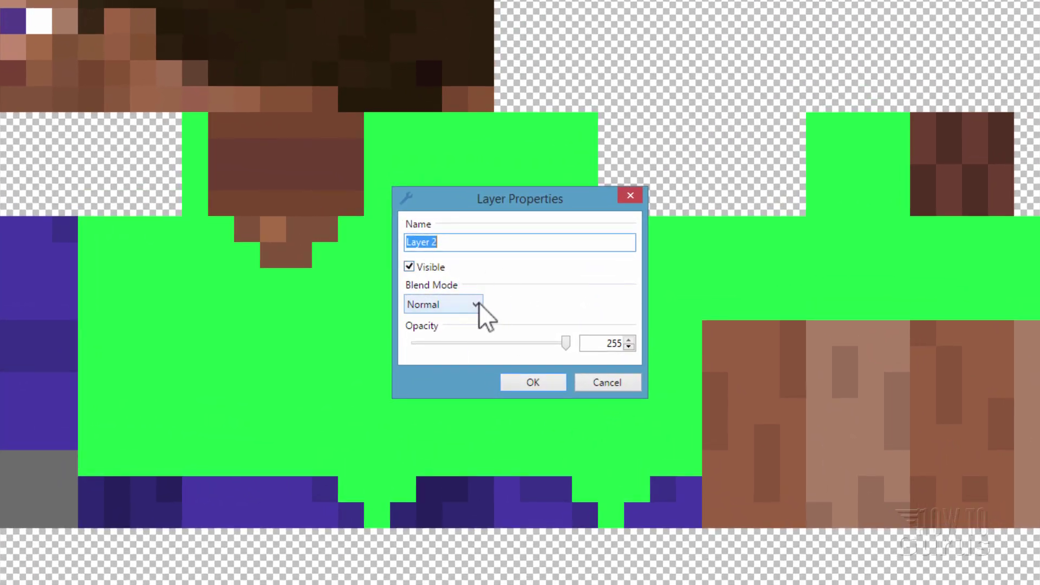
pyautogui.click(479, 303)
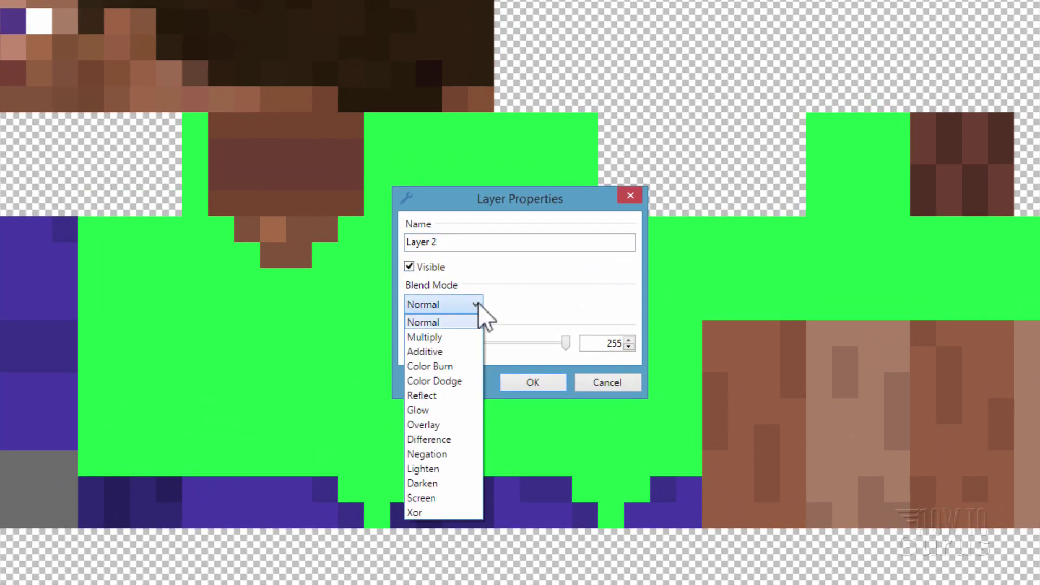
pyautogui.click(452, 335)
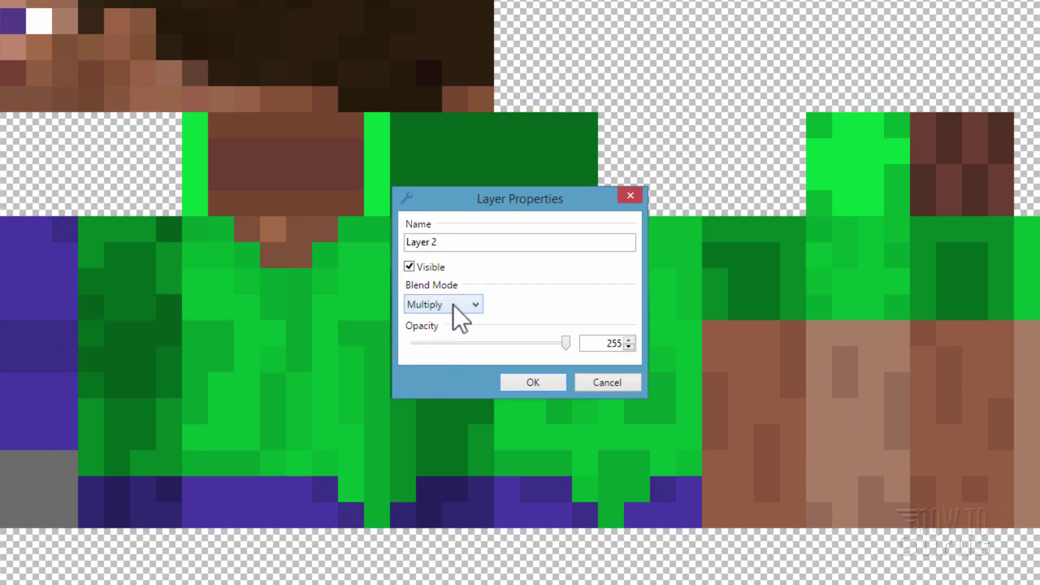
pyautogui.click(453, 305)
pyautogui.click(448, 350)
pyautogui.click(448, 304)
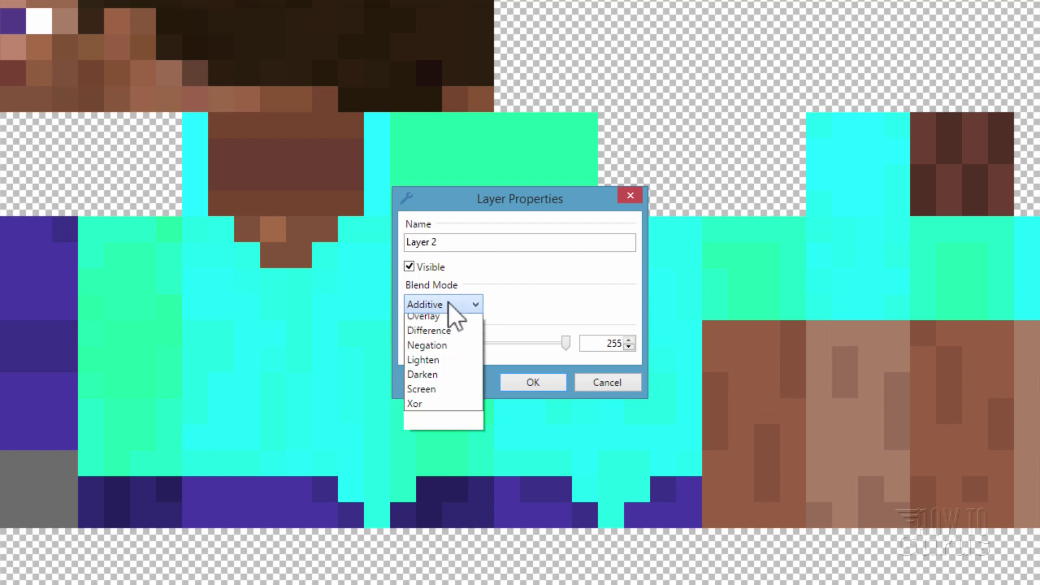
pyautogui.click(440, 364)
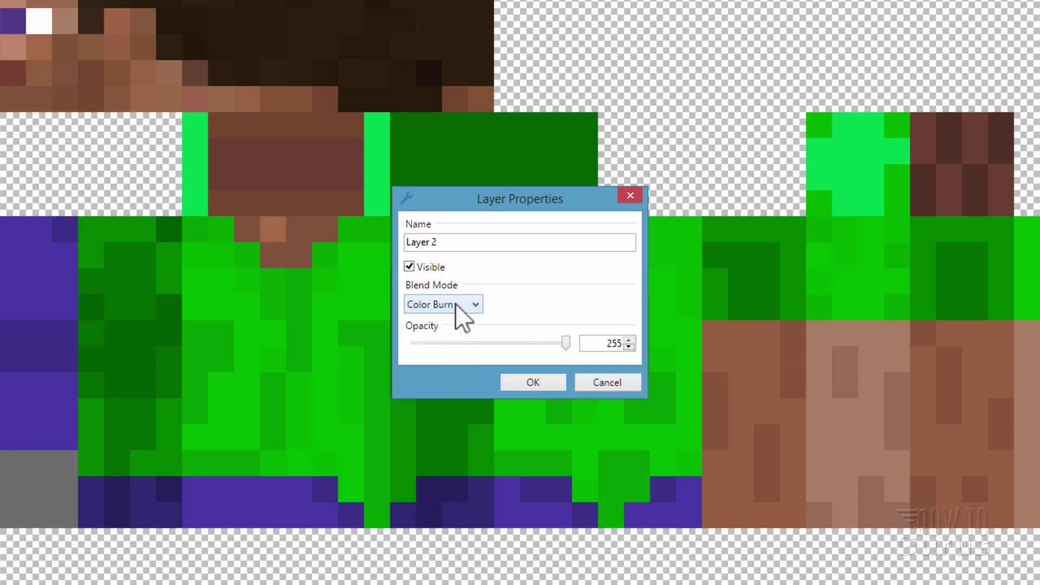
pyautogui.moveTo(459, 200); pyautogui.dragTo(510, 193)
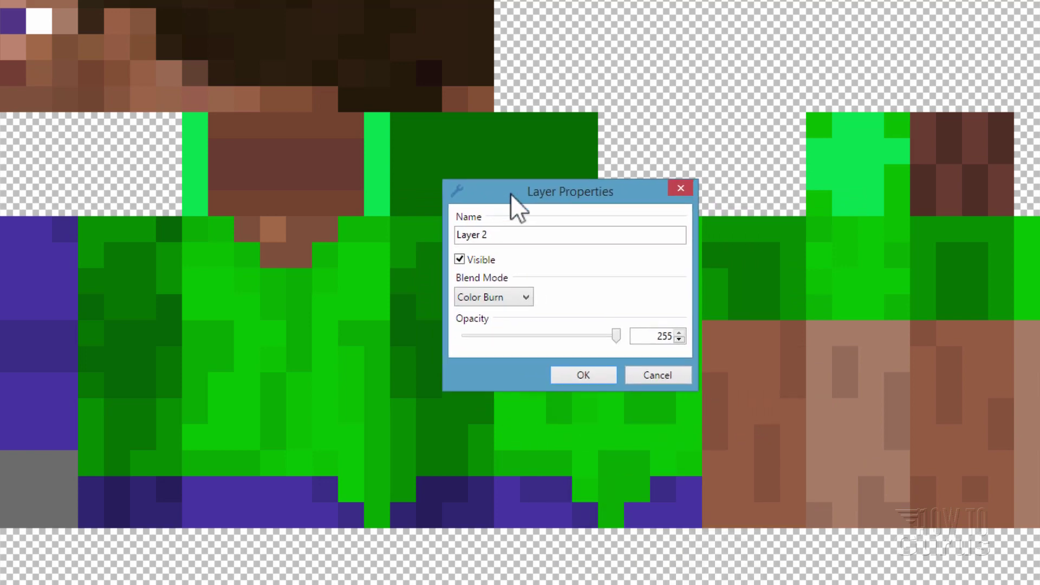
pyautogui.click(583, 375)
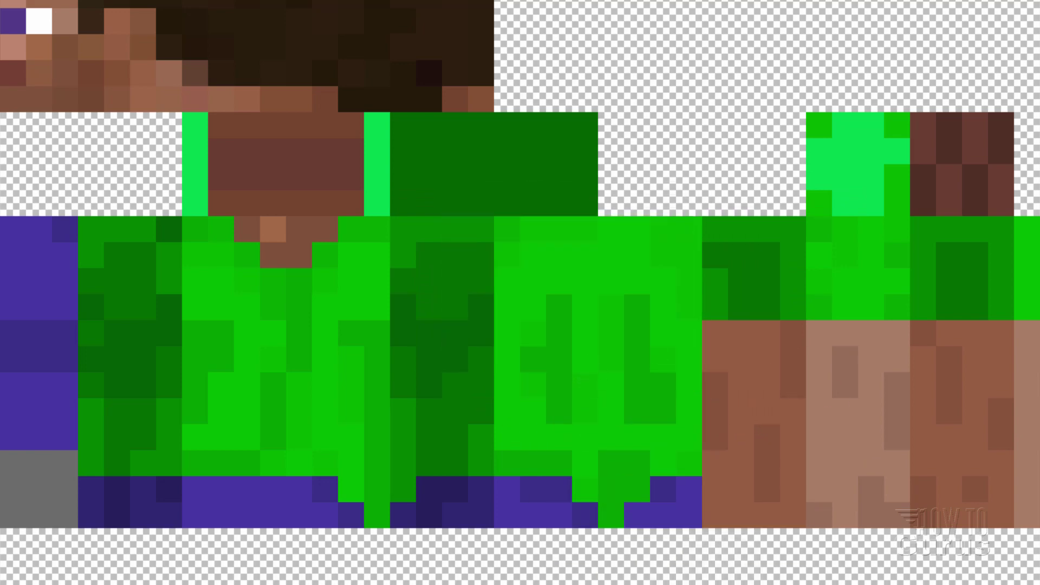
pyautogui.scroll(-10, 487, 325)
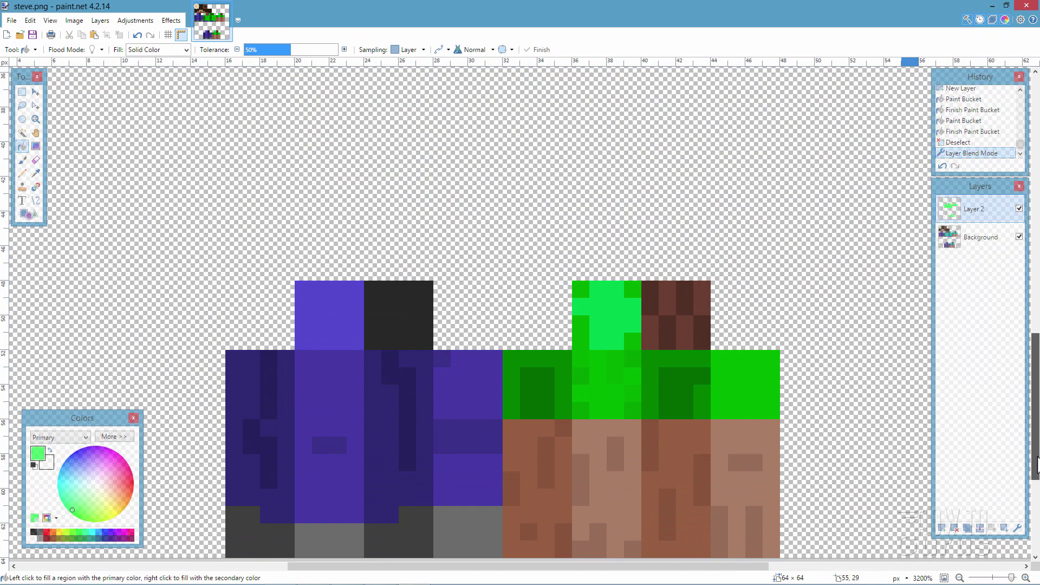
pyautogui.scroll(10, 404, 395)
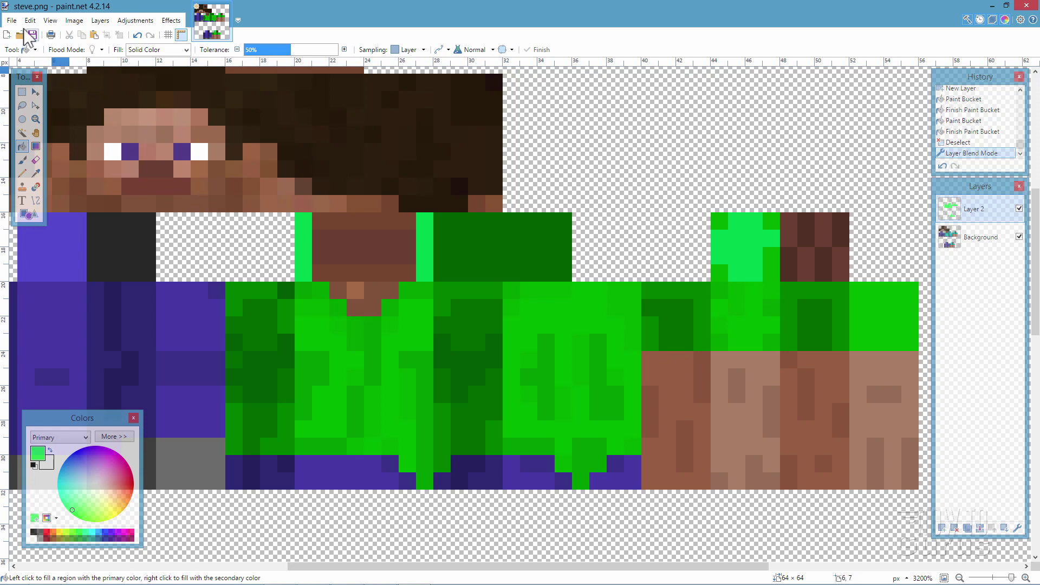
# - Save the skin as steve.pdn in C:\Skins
pyautogui.click(27, 97)
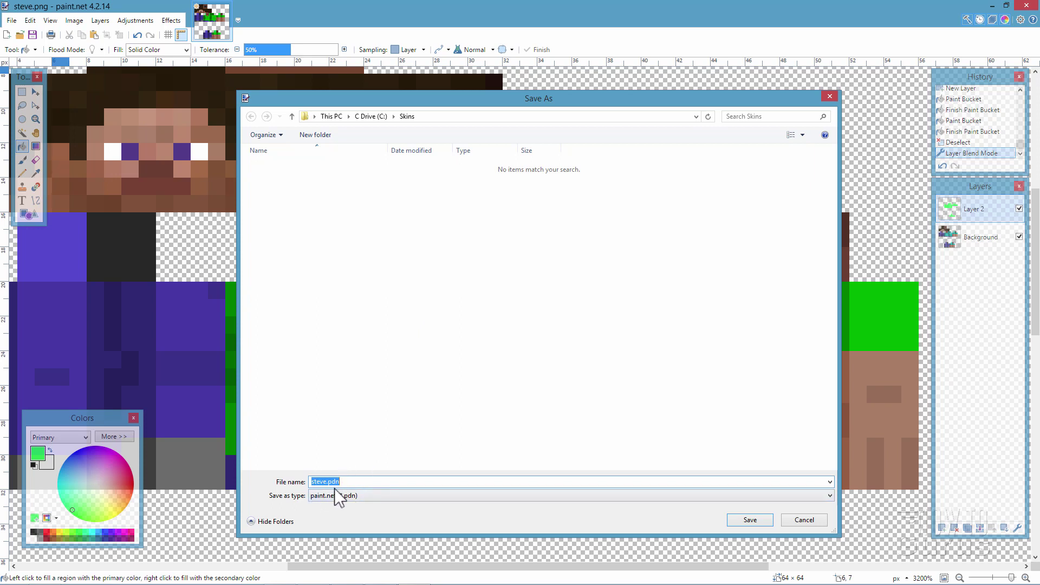
pyautogui.click(758, 520)
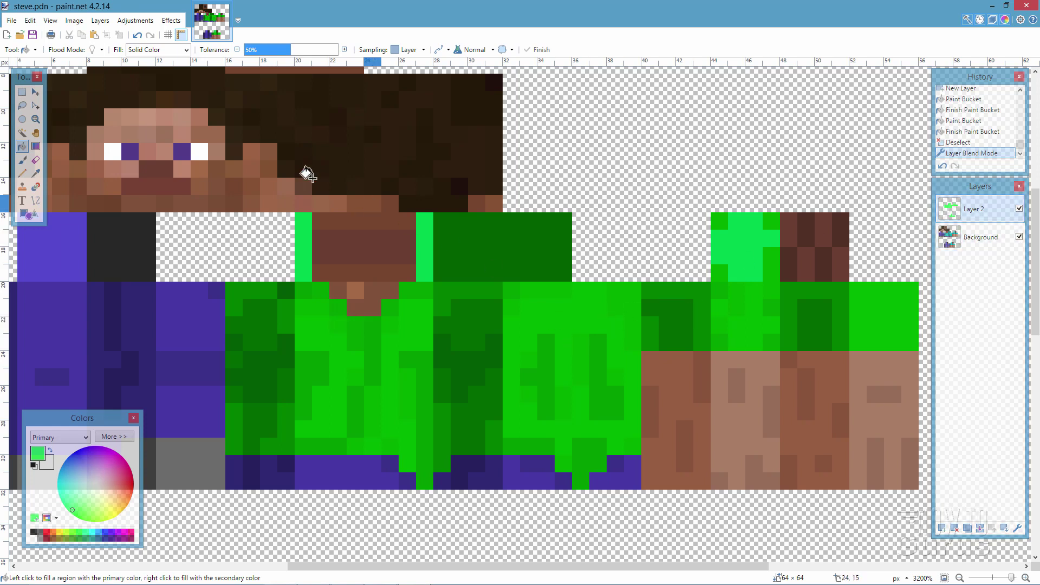
# - Save as PNG over steve.png, confirming the replace, accepting default settings and flattening the layers
pyautogui.click(12, 20)
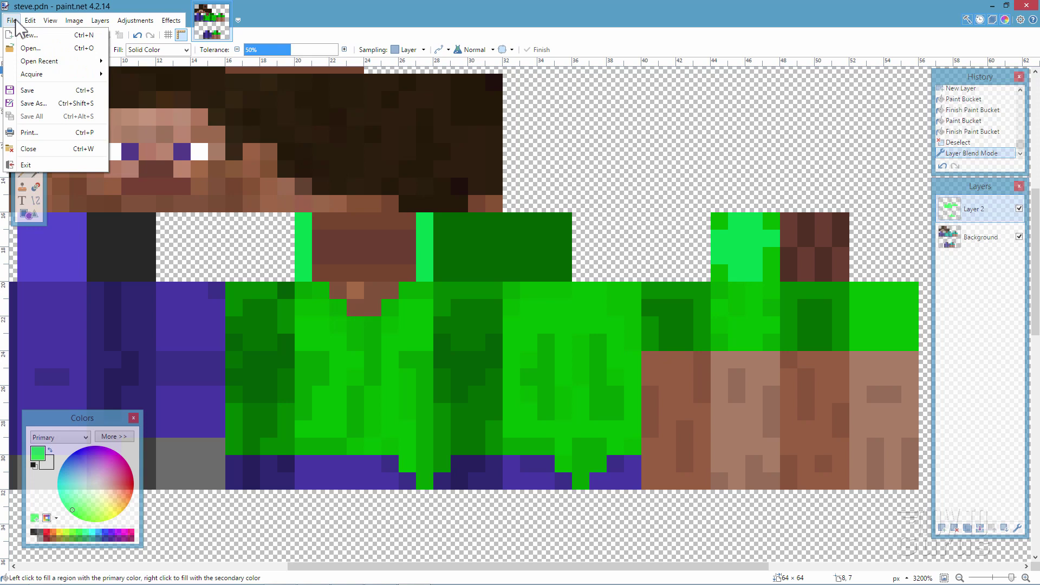
pyautogui.click(33, 103)
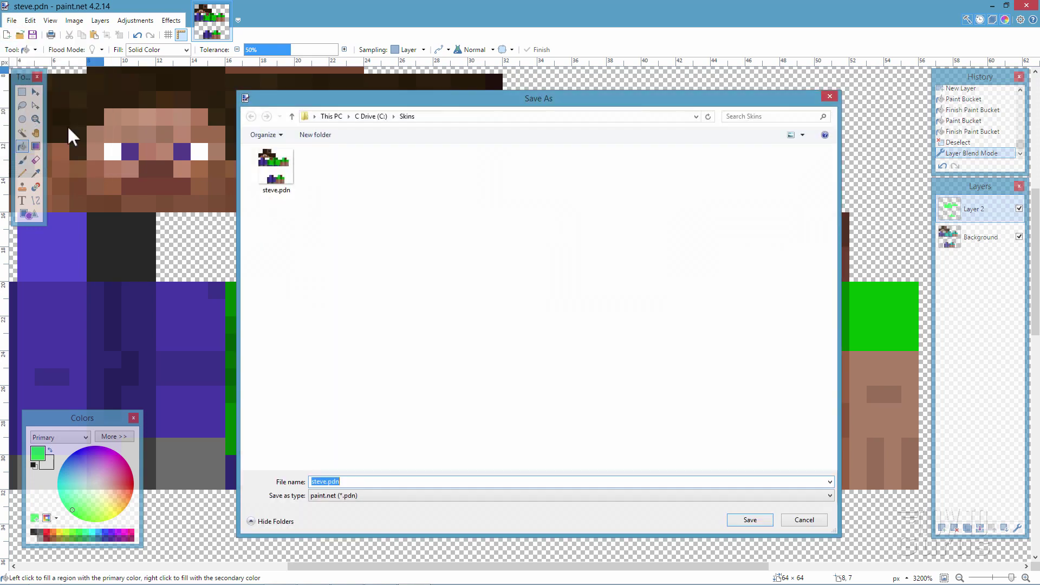
pyautogui.click(402, 496)
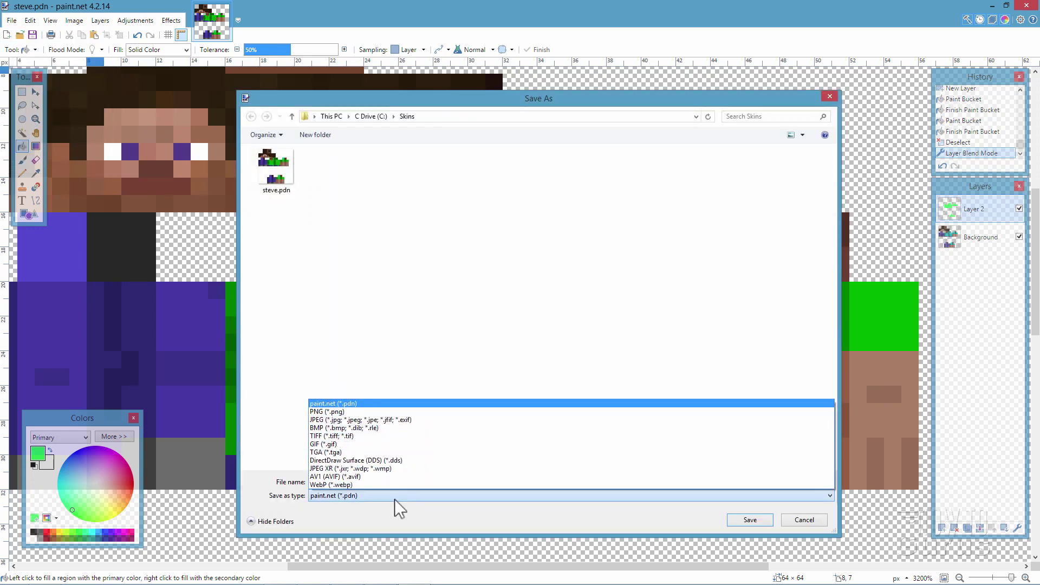
pyautogui.click(342, 412)
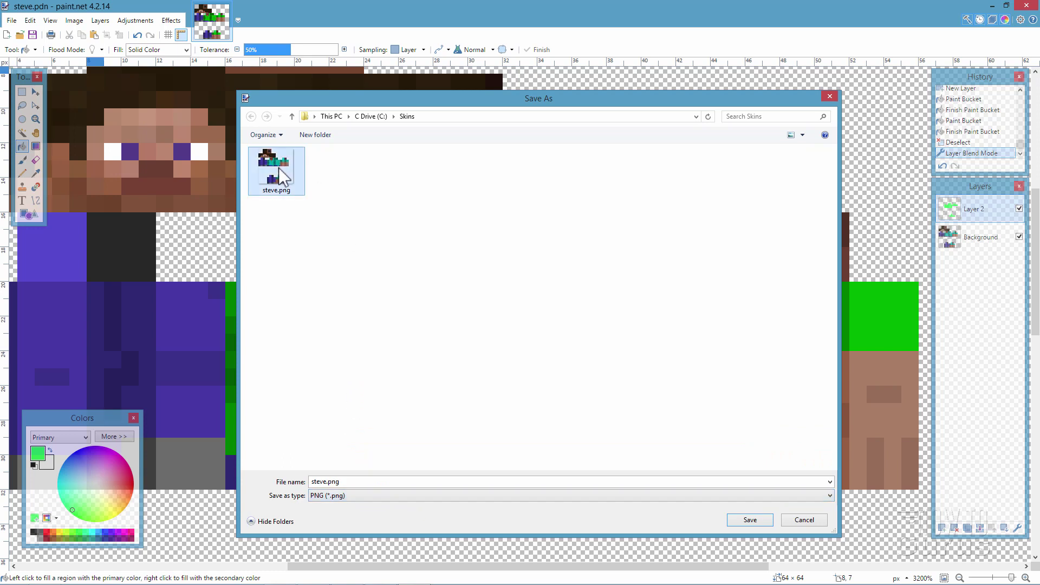
pyautogui.click(761, 521)
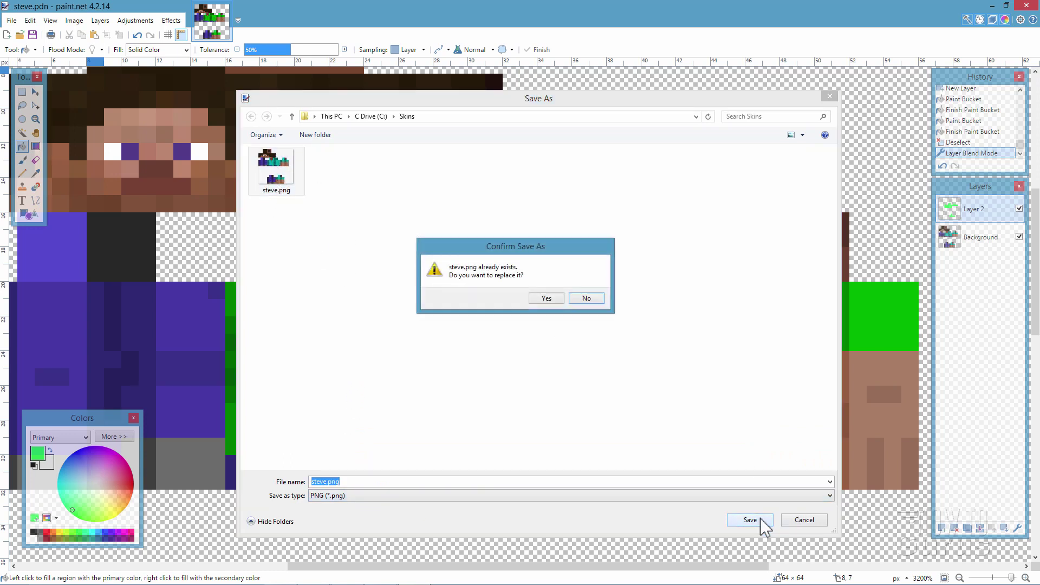
pyautogui.click(543, 298)
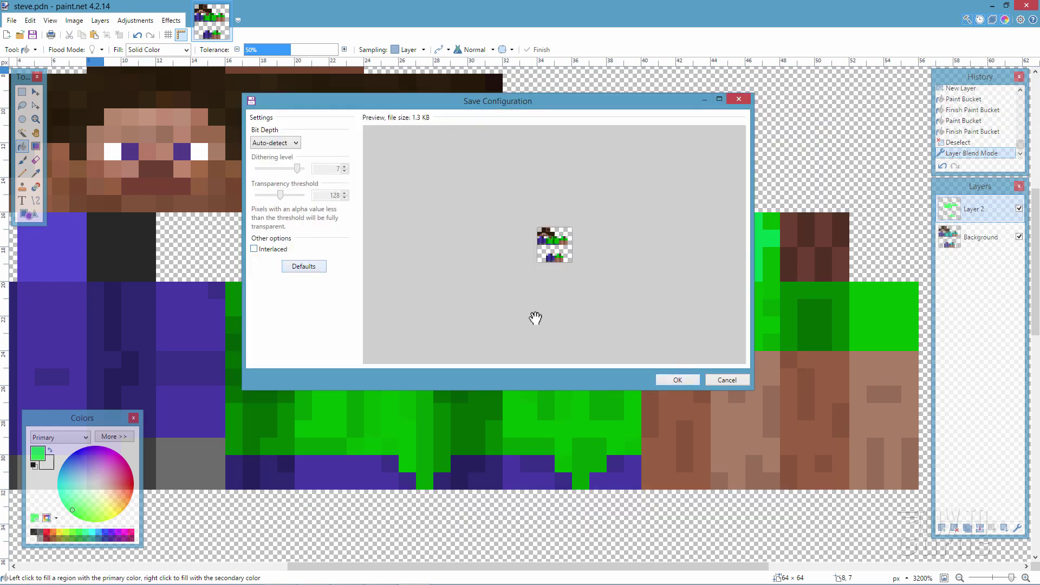
pyautogui.click(678, 380)
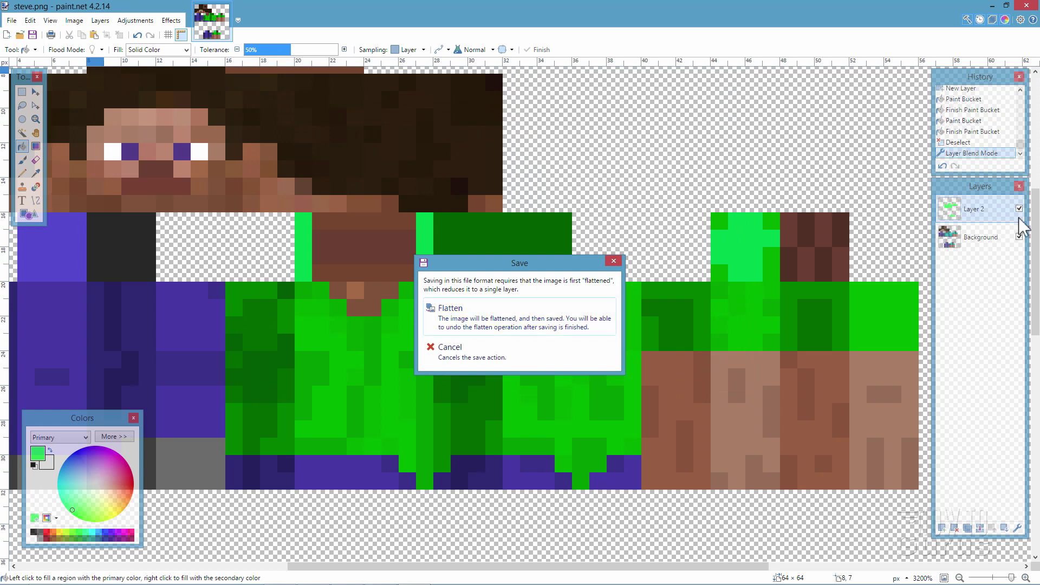
pyautogui.click(486, 324)
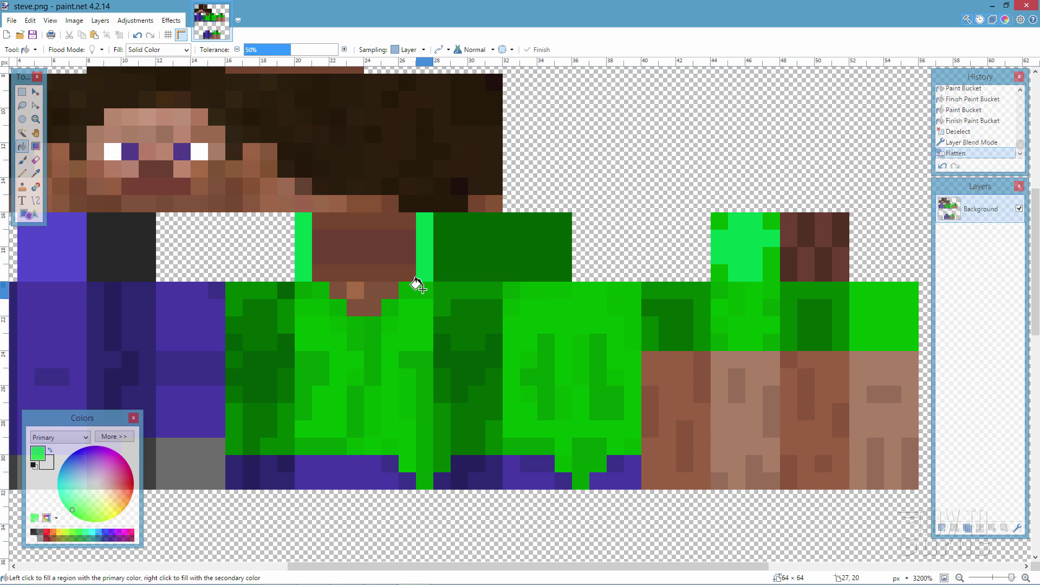
# - Close paint.net, move the Skins folder window aside, select steve.pdn, and bring the launcher forward
pyautogui.click(1027, 5)
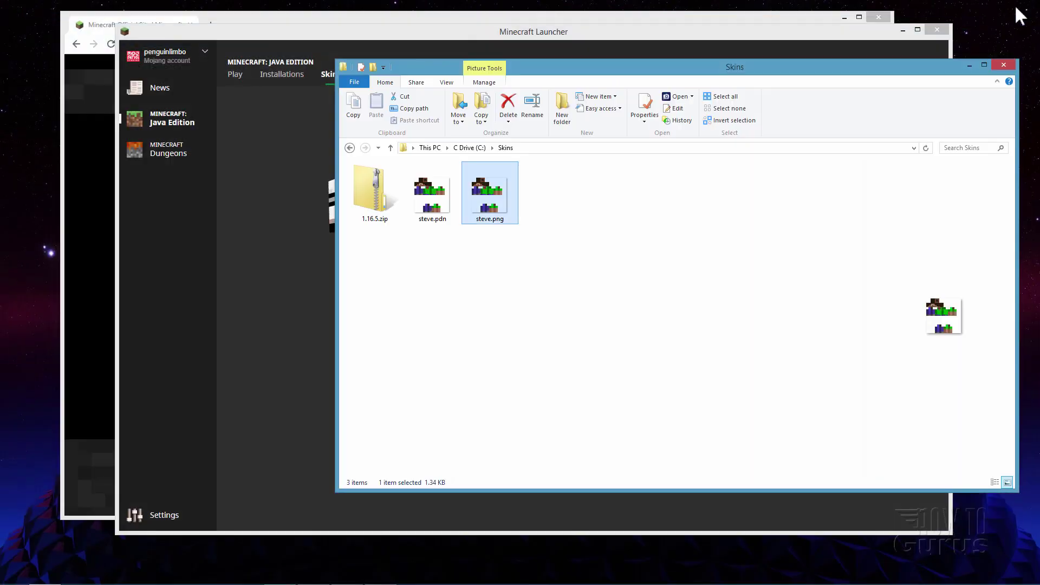
pyautogui.moveTo(668, 71); pyautogui.dragTo(549, 94)
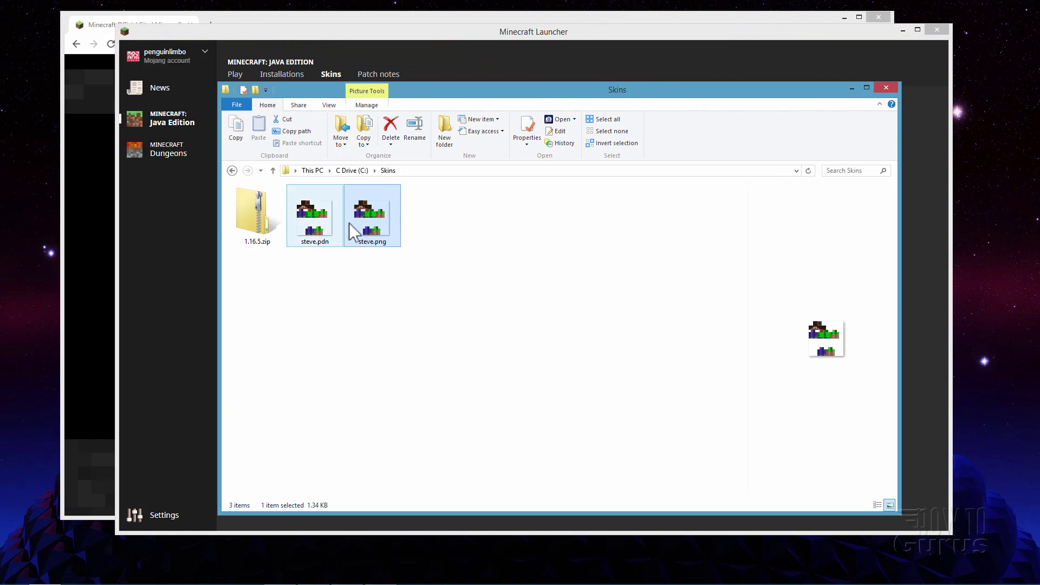
pyautogui.click(316, 238)
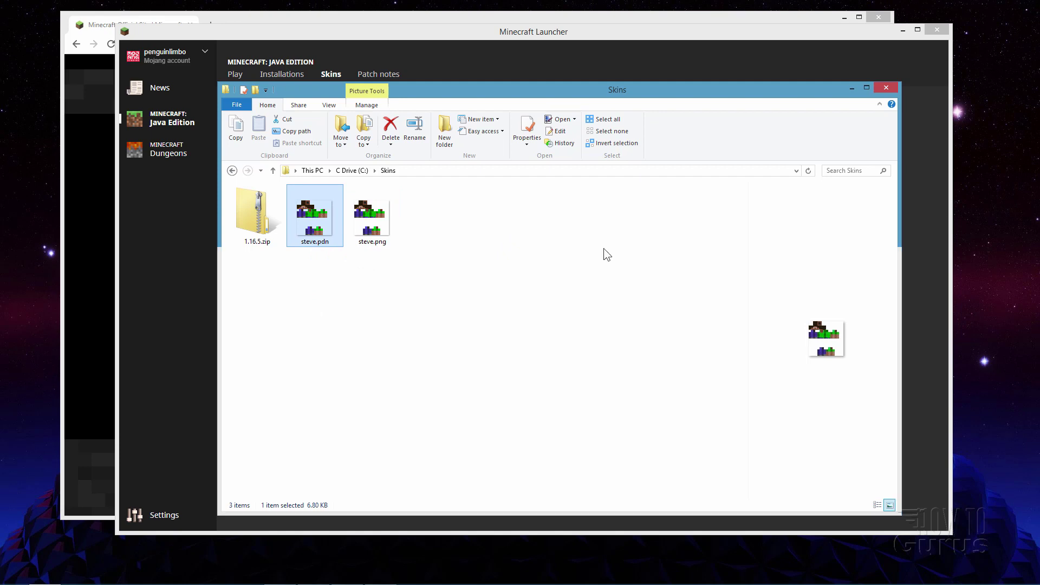
pyautogui.click(502, 35)
pyautogui.moveTo(473, 37); pyautogui.dragTo(466, 92)
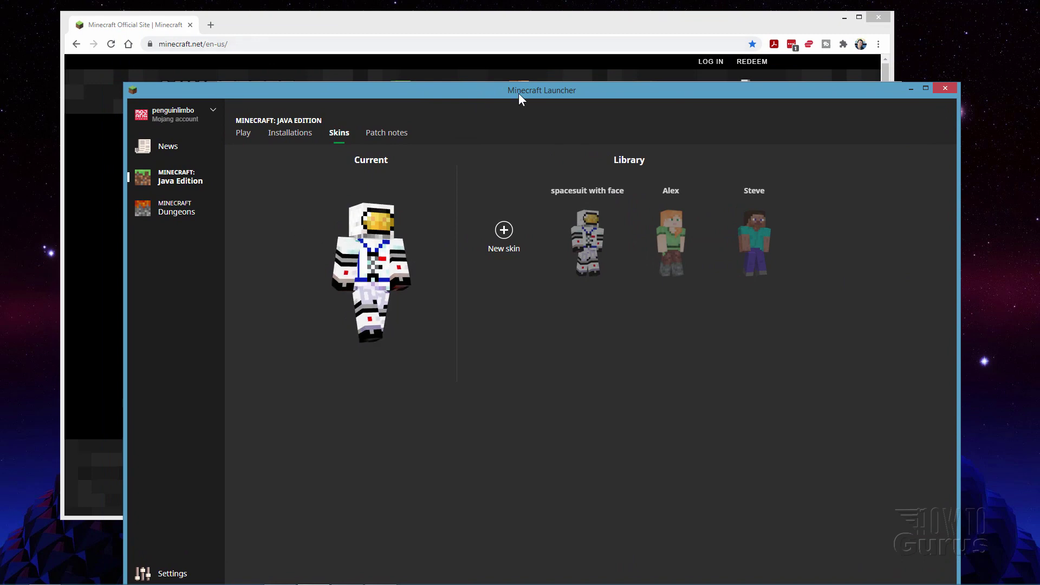
# - Create a new skin from steve.png and apply it with Save & Use
pyautogui.moveTo(519, 93); pyautogui.dragTo(503, 43)
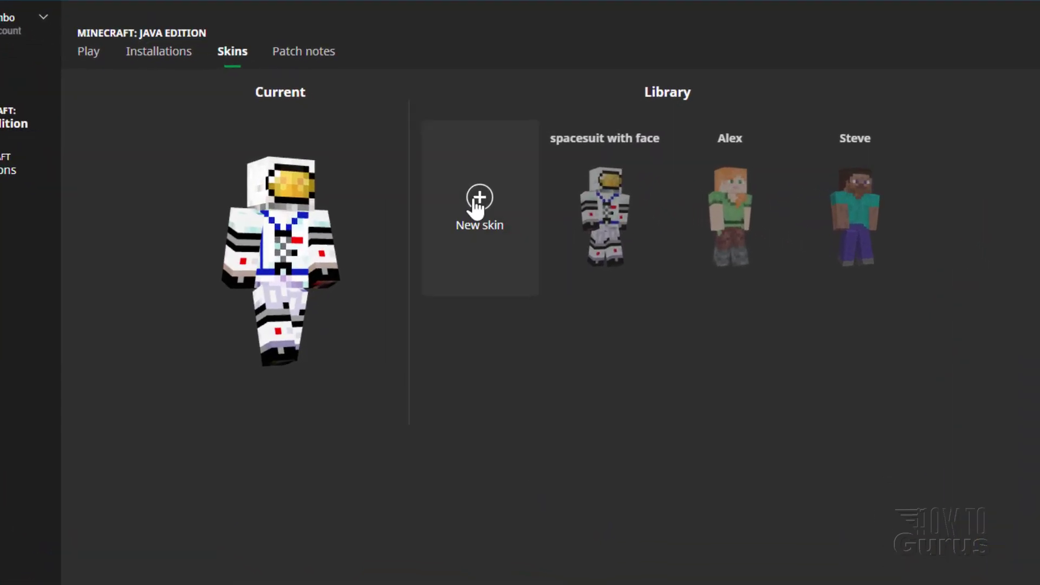
pyautogui.click(478, 204)
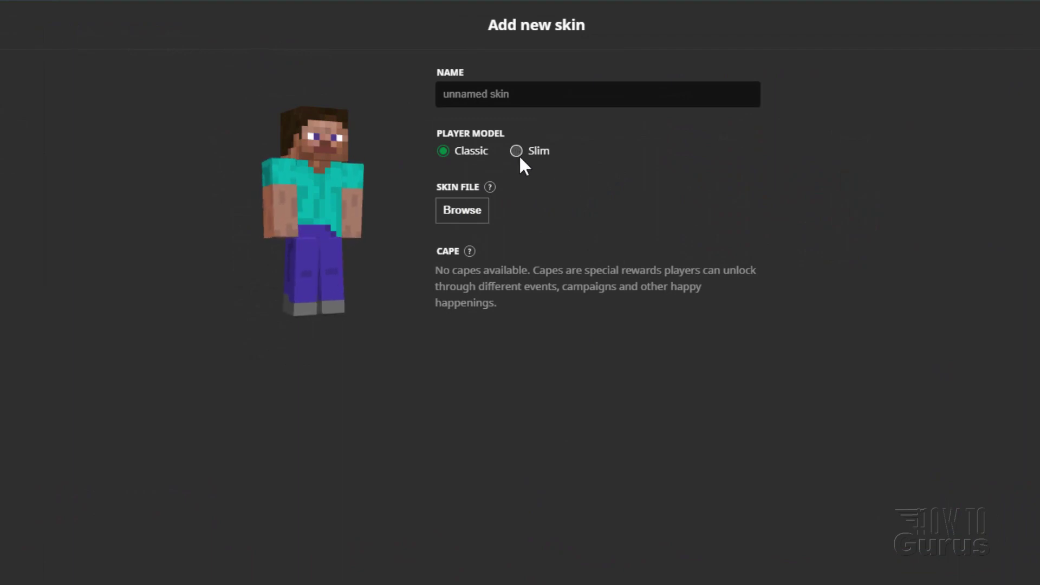
pyautogui.click(469, 214)
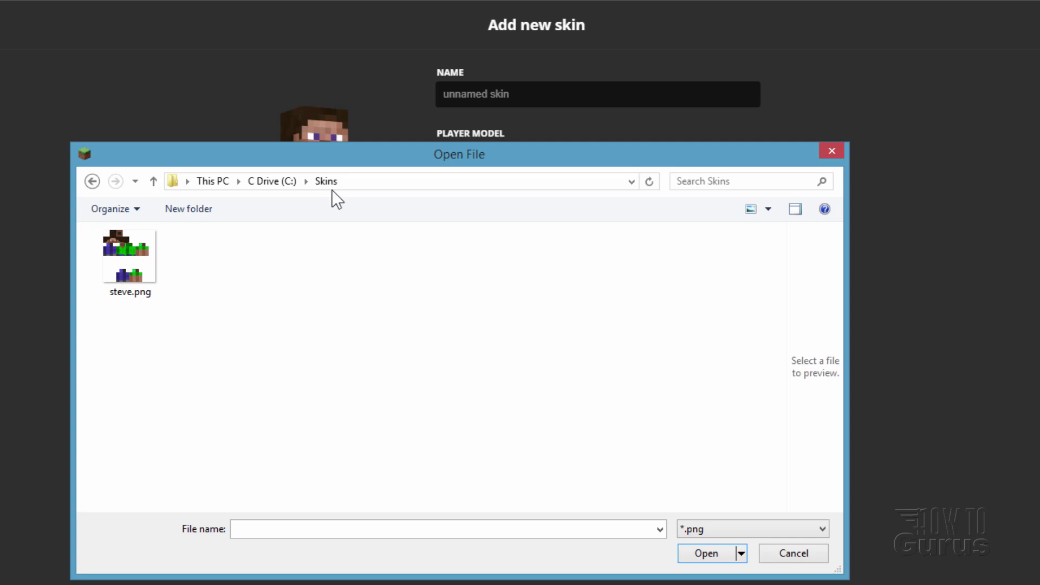
pyautogui.click(134, 272)
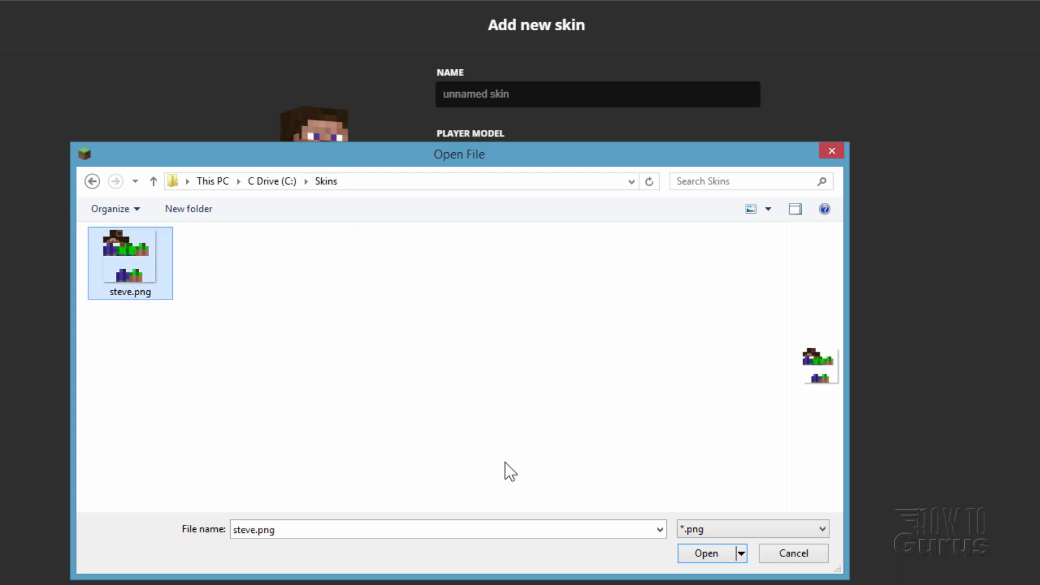
pyautogui.click(710, 555)
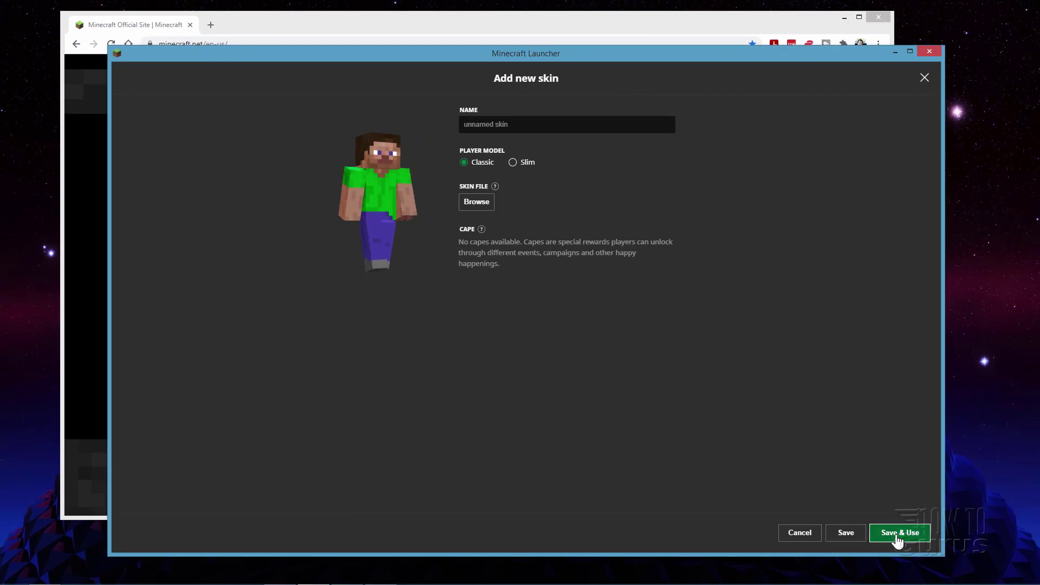
pyautogui.click(896, 537)
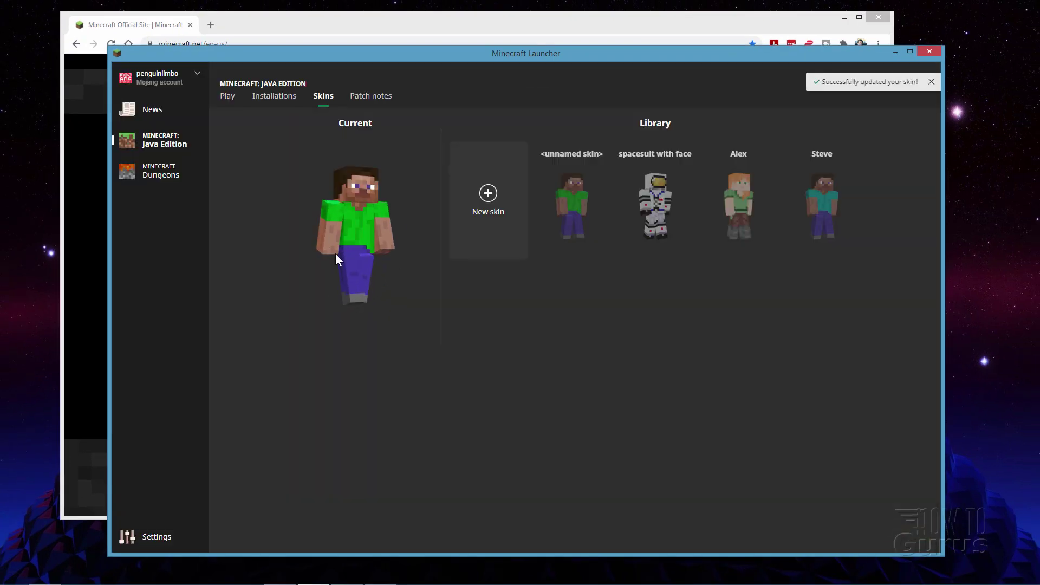
# - Apply the 'spacesuit with face' skin from the Library with Use
pyautogui.moveTo(640, 198)
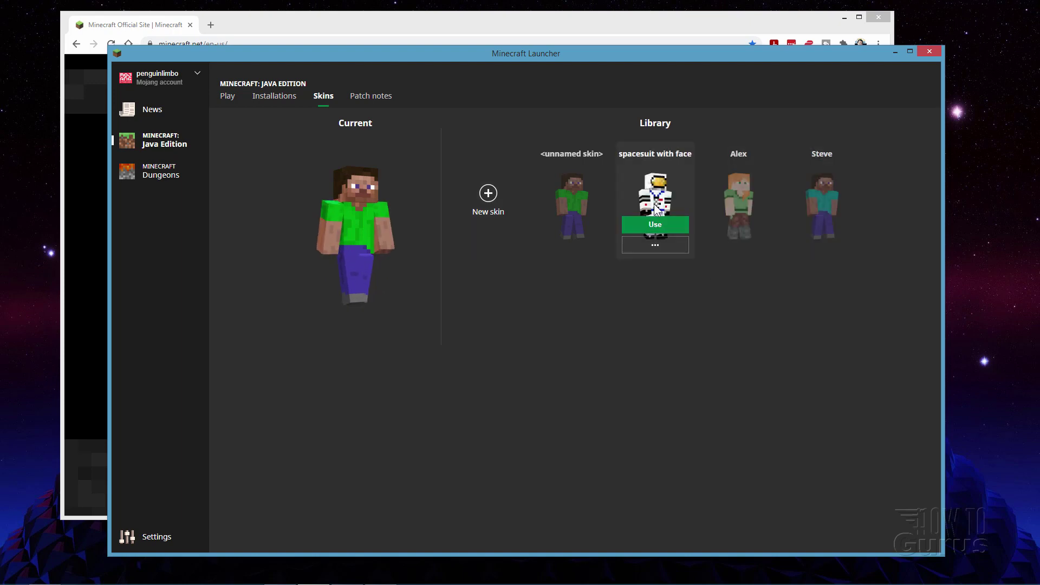
pyautogui.click(667, 225)
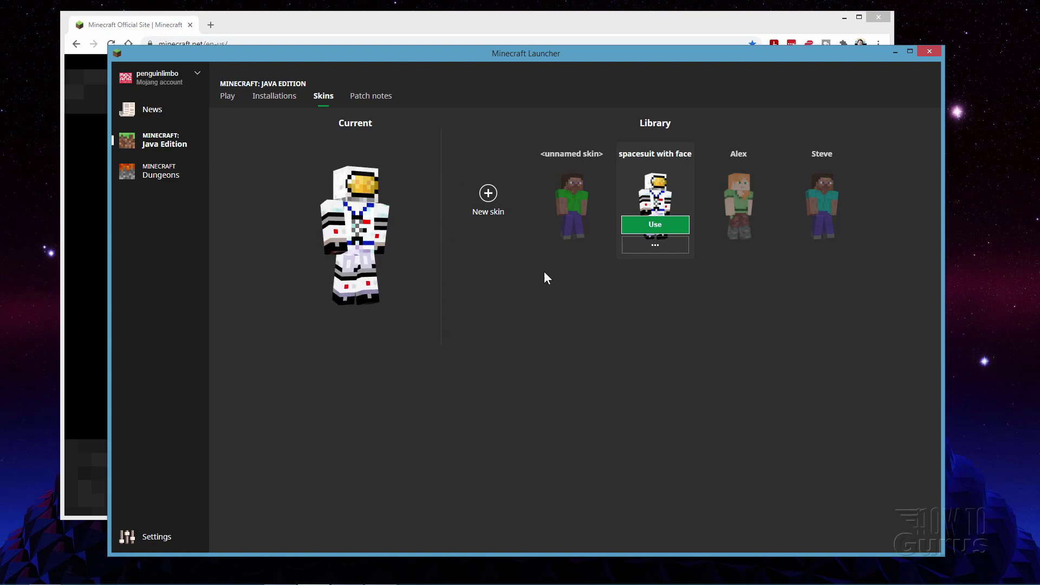
# - Close the Minecraft Launcher, move the Skins folder aside and bring Chrome forward
pyautogui.click(926, 50)
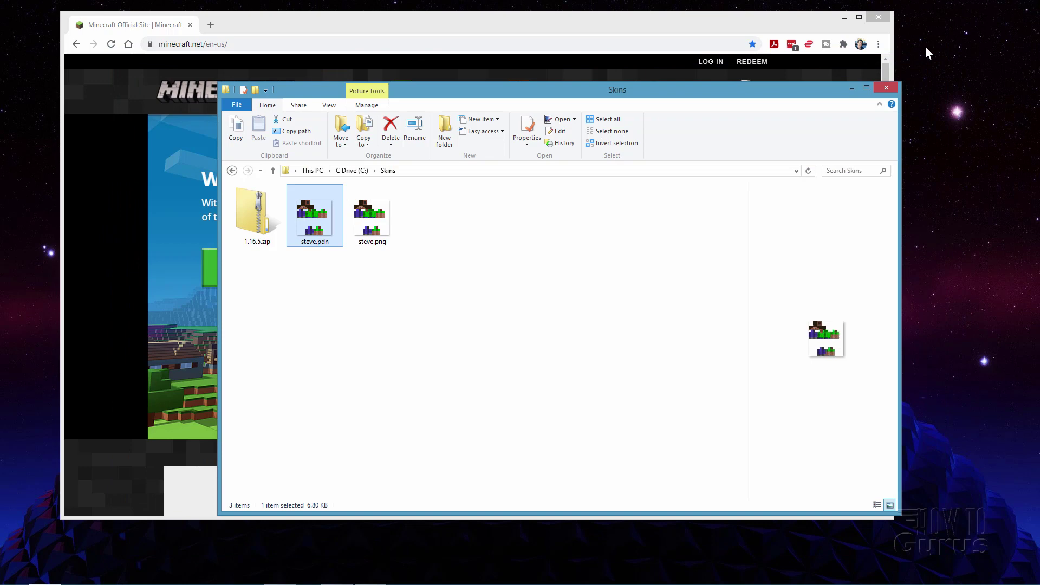
pyautogui.moveTo(508, 101); pyautogui.dragTo(564, 217)
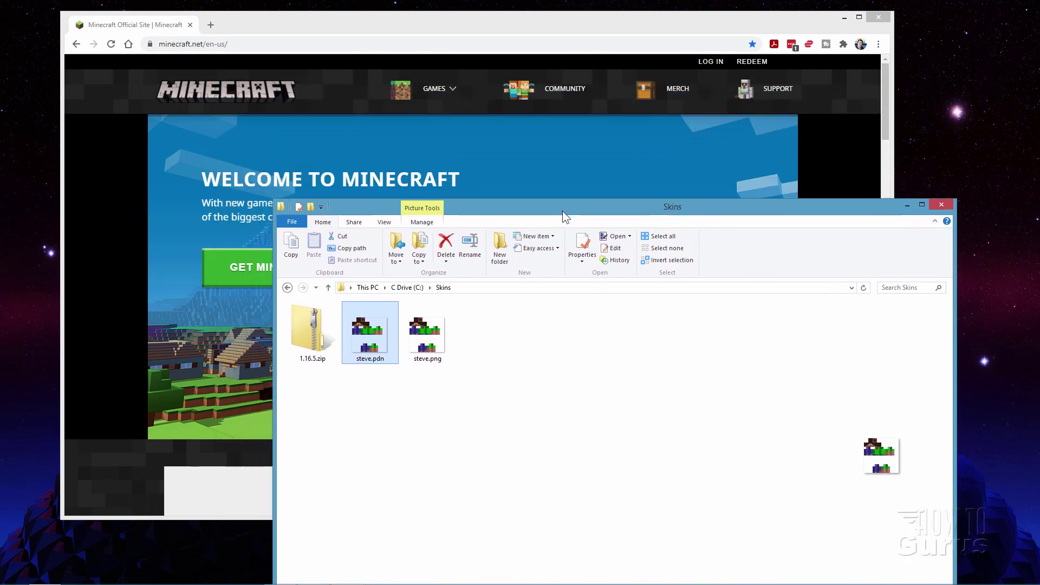
pyautogui.click(401, 26)
pyautogui.moveTo(373, 30); pyautogui.dragTo(412, 40)
# - Go to the profile's Skin page on Minecraft.net and find the Upload Custom Skin area
pyautogui.click(473, 98)
pyautogui.click(743, 113)
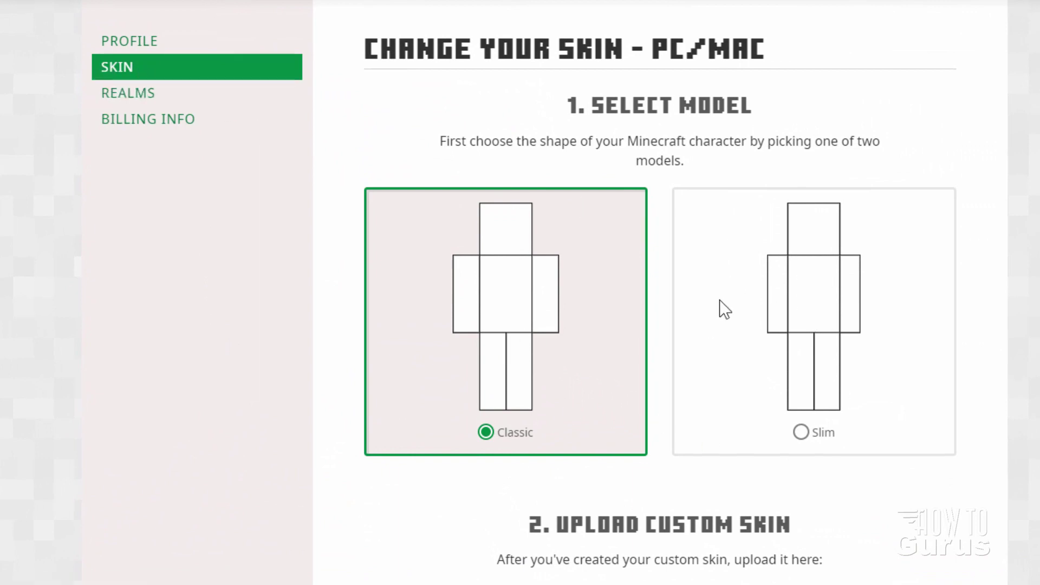
pyautogui.scroll(-10, 661, 236)
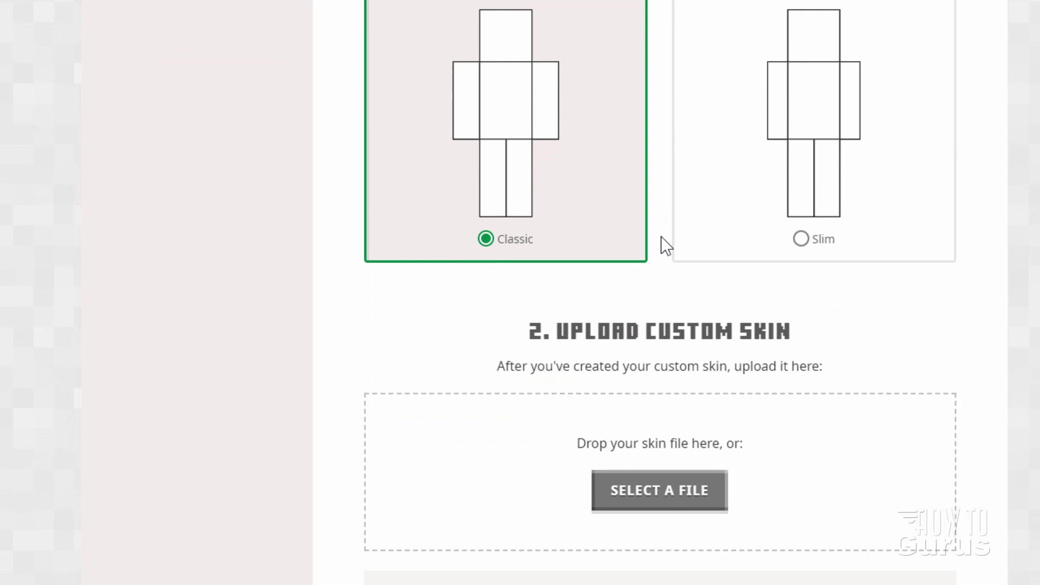
pyautogui.scroll(3, 673, 228)
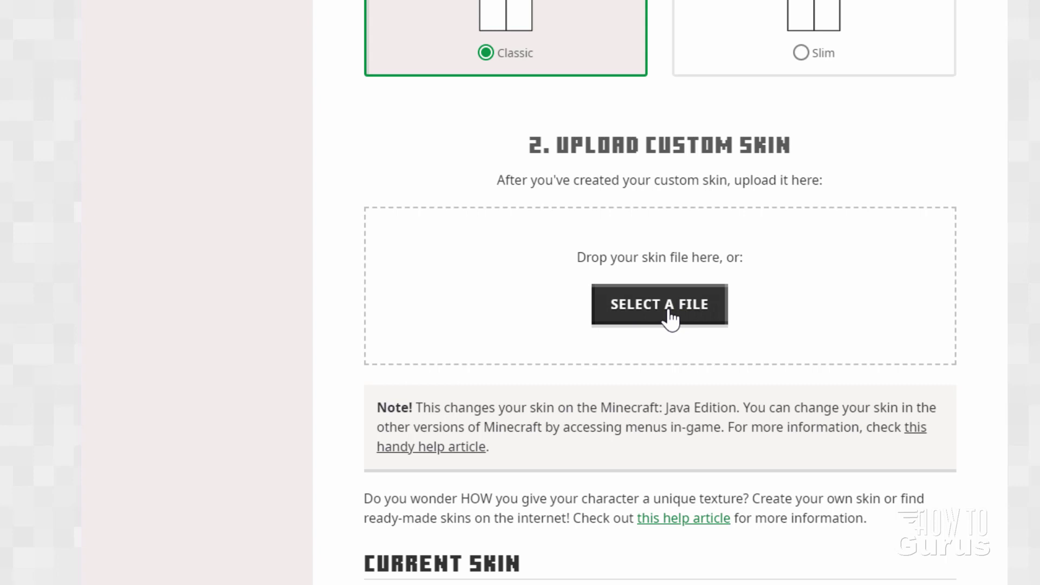
pyautogui.scroll(-5, 671, 320)
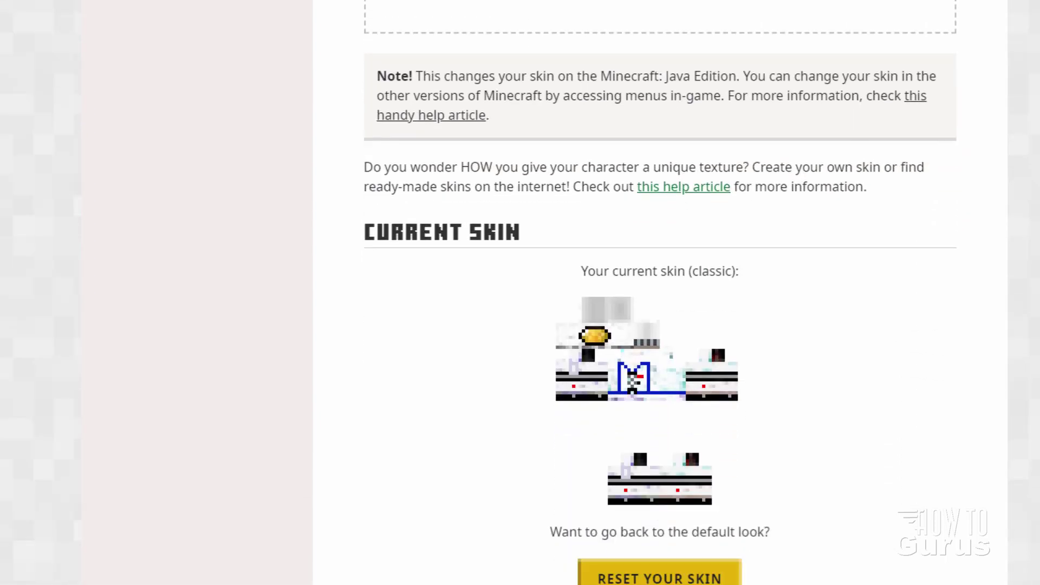
pyautogui.scroll(-2, 680, 343)
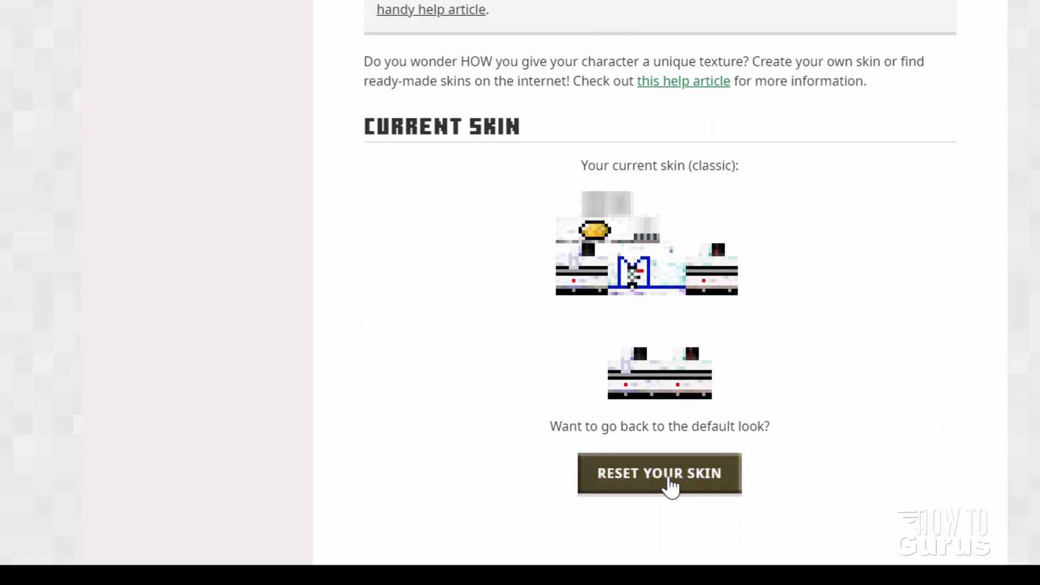
pyautogui.scroll(8, 597, 282)
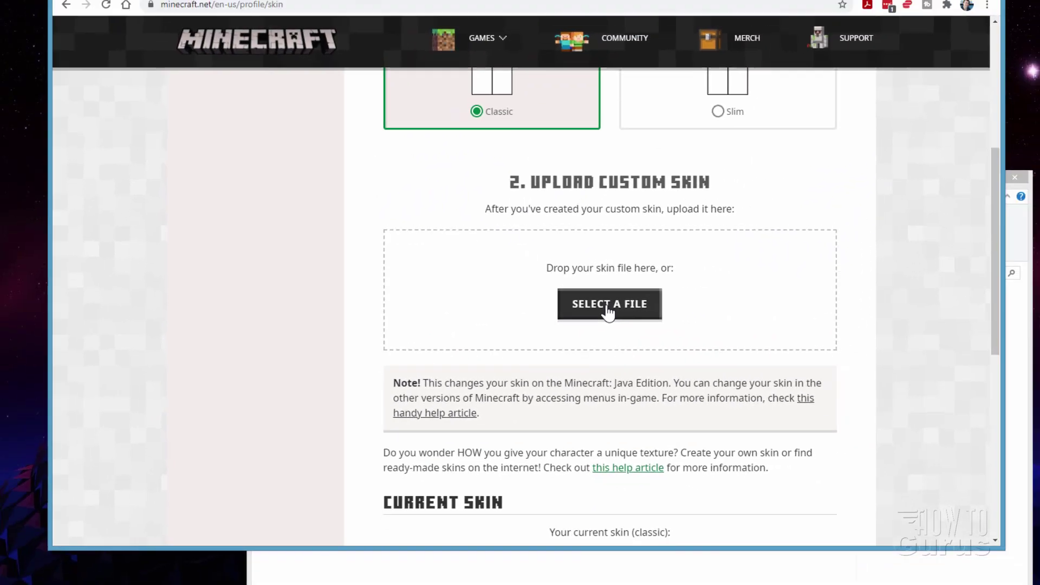
# - Select steve.png and upload it as the account's new classic skin
pyautogui.click(658, 285)
pyautogui.moveTo(459, 43); pyautogui.dragTo(531, 153)
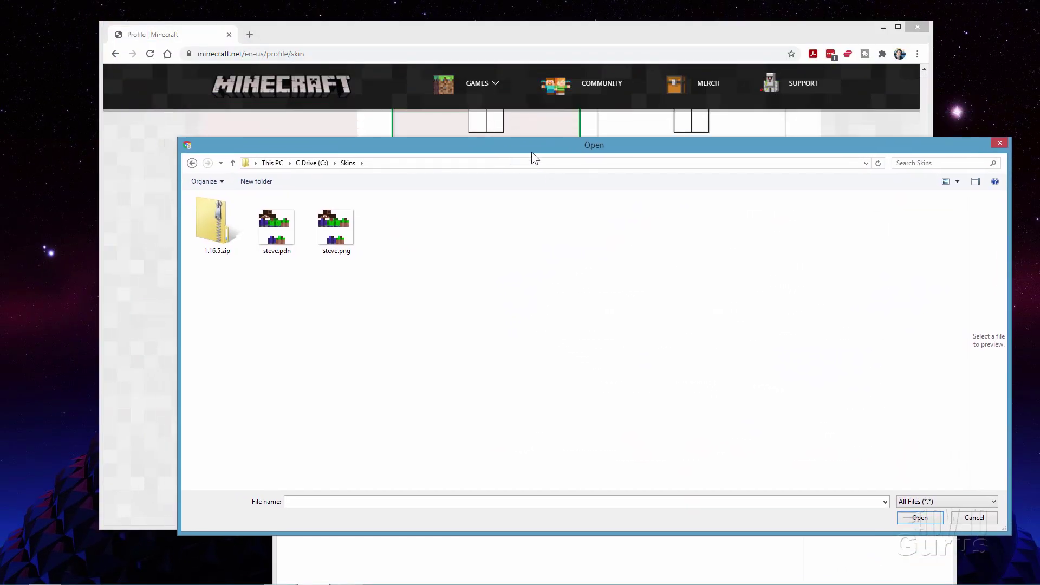
pyautogui.click(353, 248)
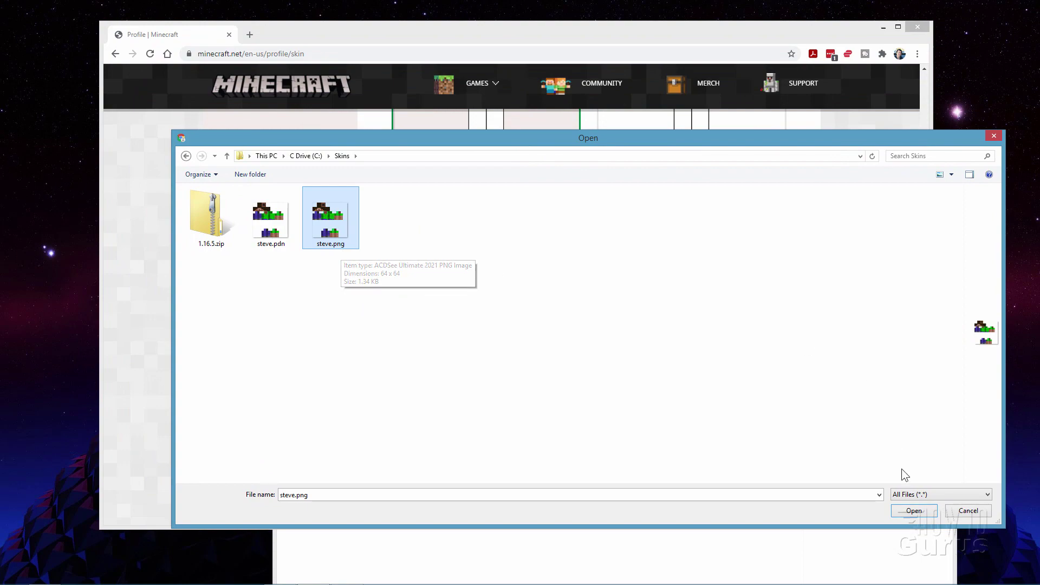
pyautogui.click(913, 511)
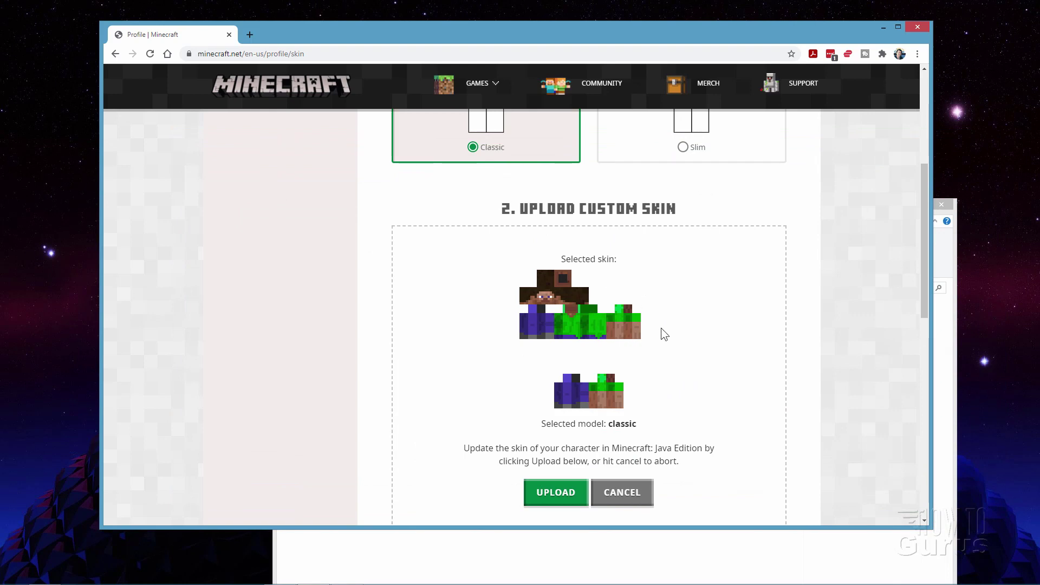
pyautogui.click(556, 492)
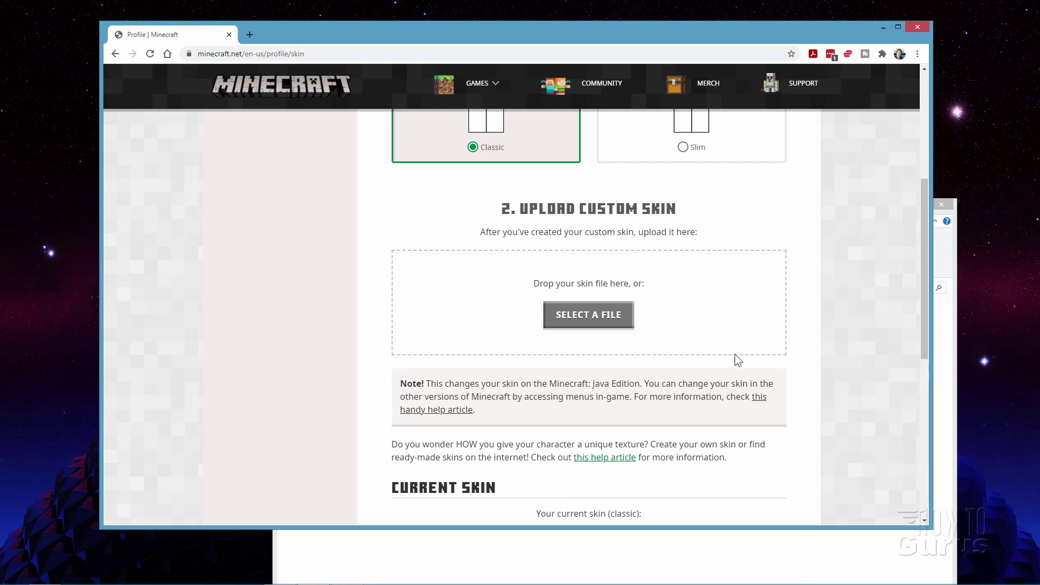
pyautogui.moveTo(922, 244); pyautogui.dragTo(910, 347)
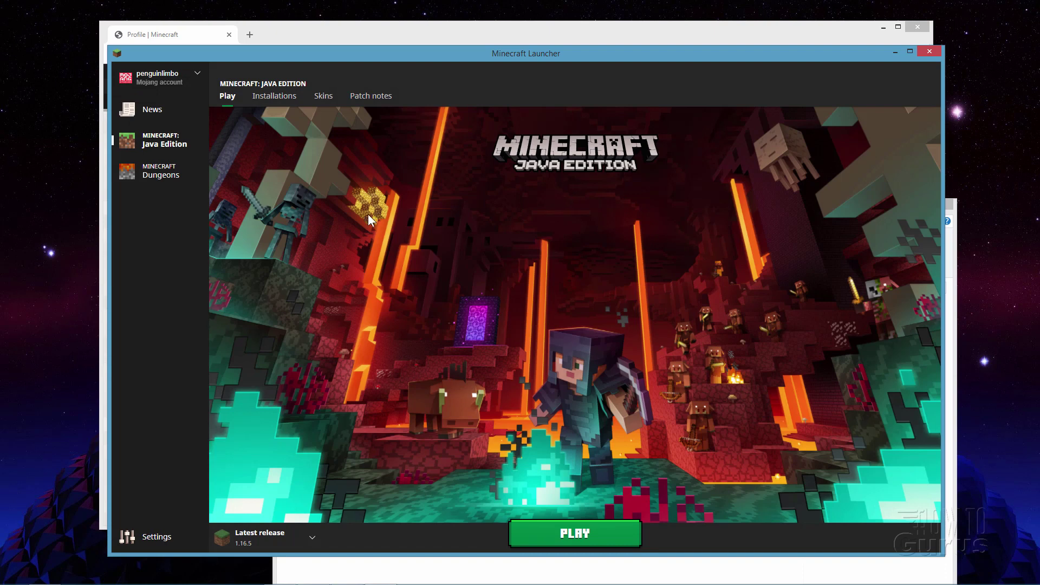
# - Check that the launcher's Skins page shows the green-shirt Steve, then go back to Play
pyautogui.click(325, 98)
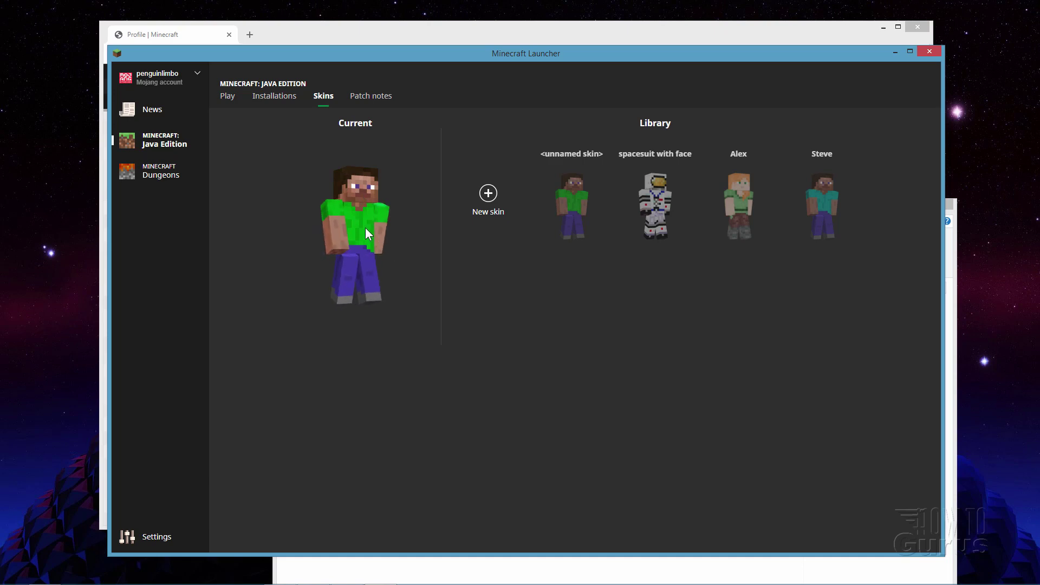
pyautogui.click(227, 98)
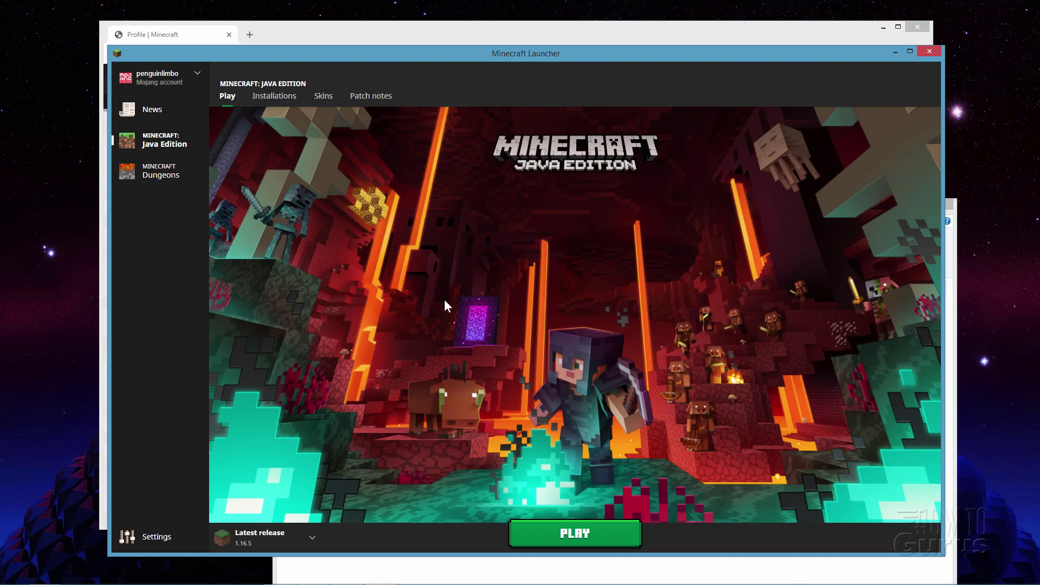
# - Launch Minecraft Java Edition 1.16.5 to show Steve in the bright green shirt in-game
pyautogui.click(572, 535)
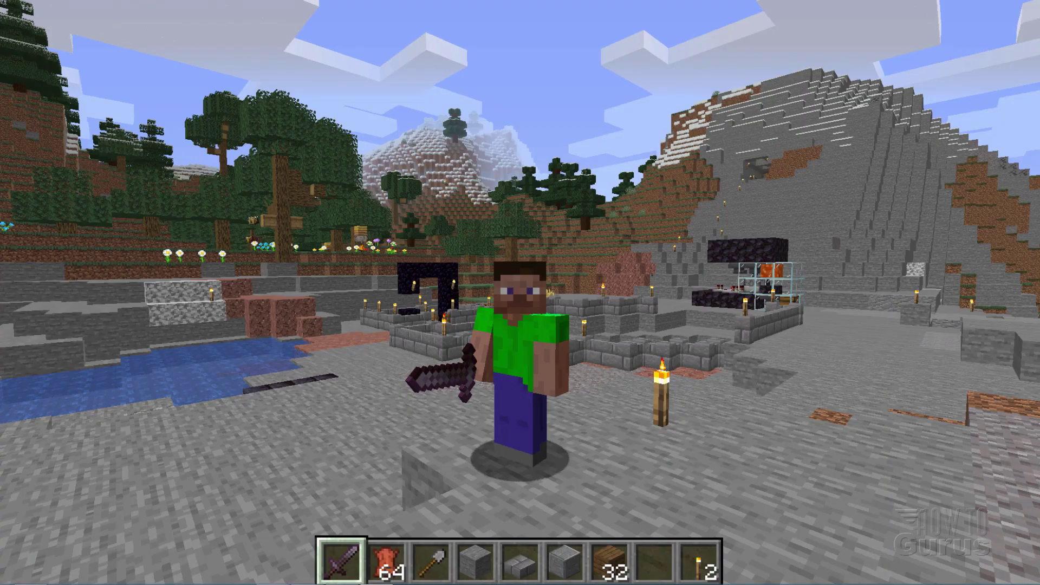